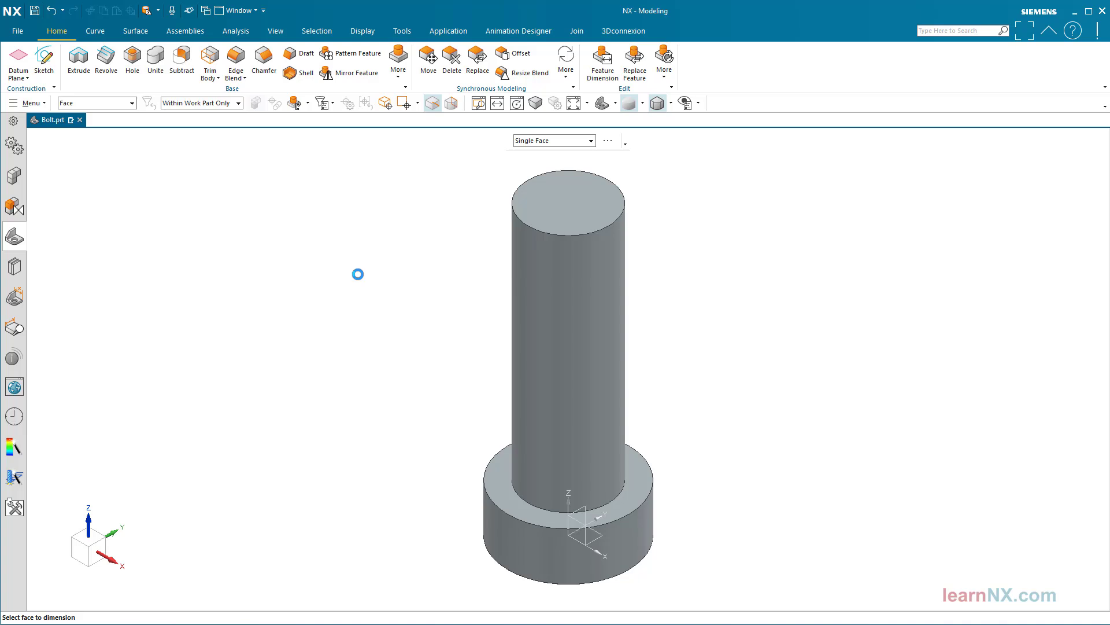
Reduce the bolt's shank diameter to 6.5 and its head diameter to 12
left_click(615, 266)
left_click_drag(621, 267, 585, 252)
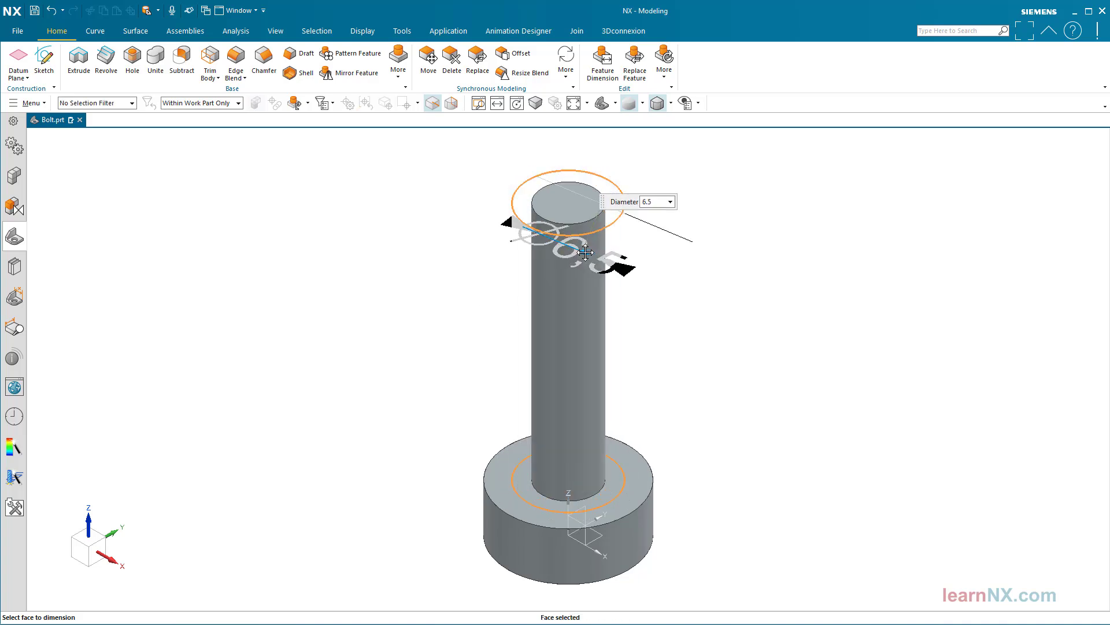
left_click(365, 303)
left_click(652, 516)
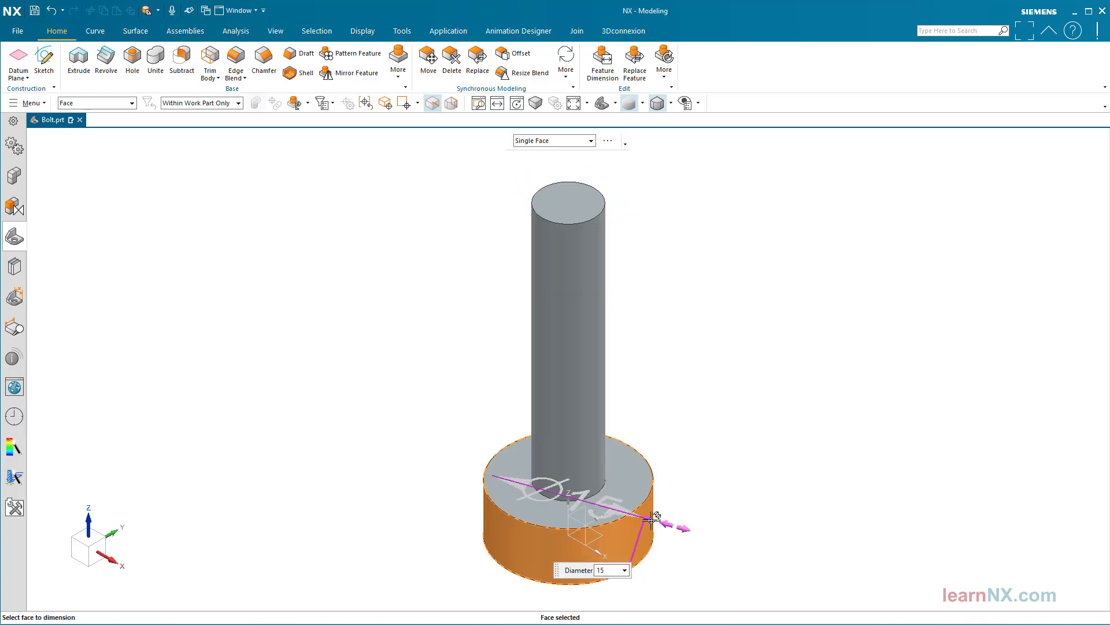
mouse_move(665, 523)
left_mouse_down()
mouse_move(696, 524)
mouse_move(648, 517)
left_mouse_up()
left_click(731, 446)
Shorten the bolt's shank by moving its end face, and reduce the head height by moving the head's upper face down
left_click_drag(461, 146, 456, 242)
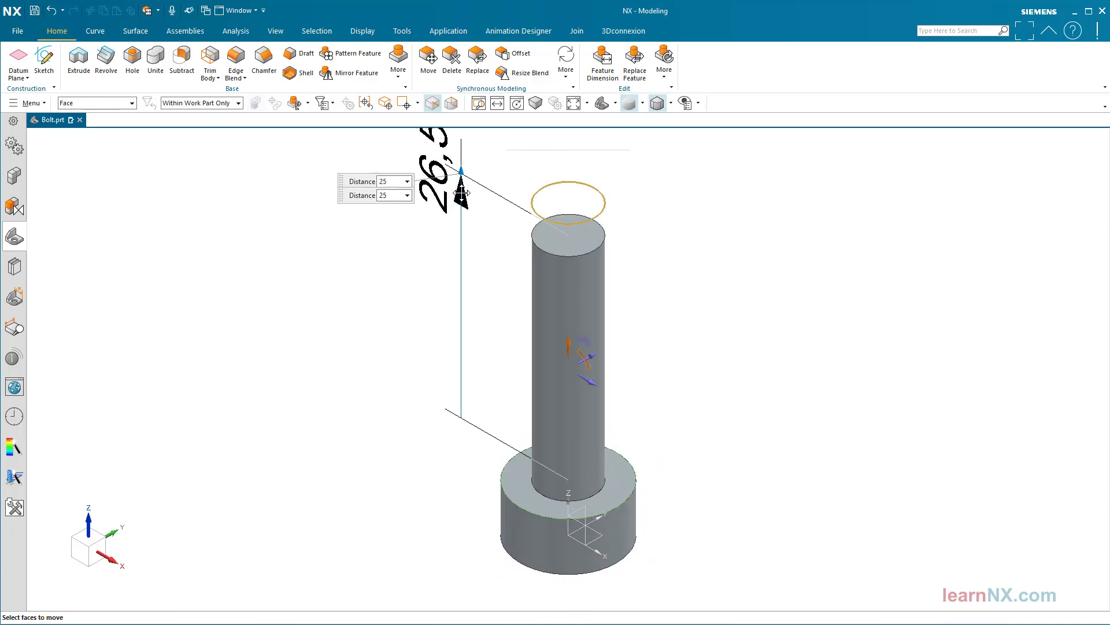
left_click(411, 340)
left_click(516, 485)
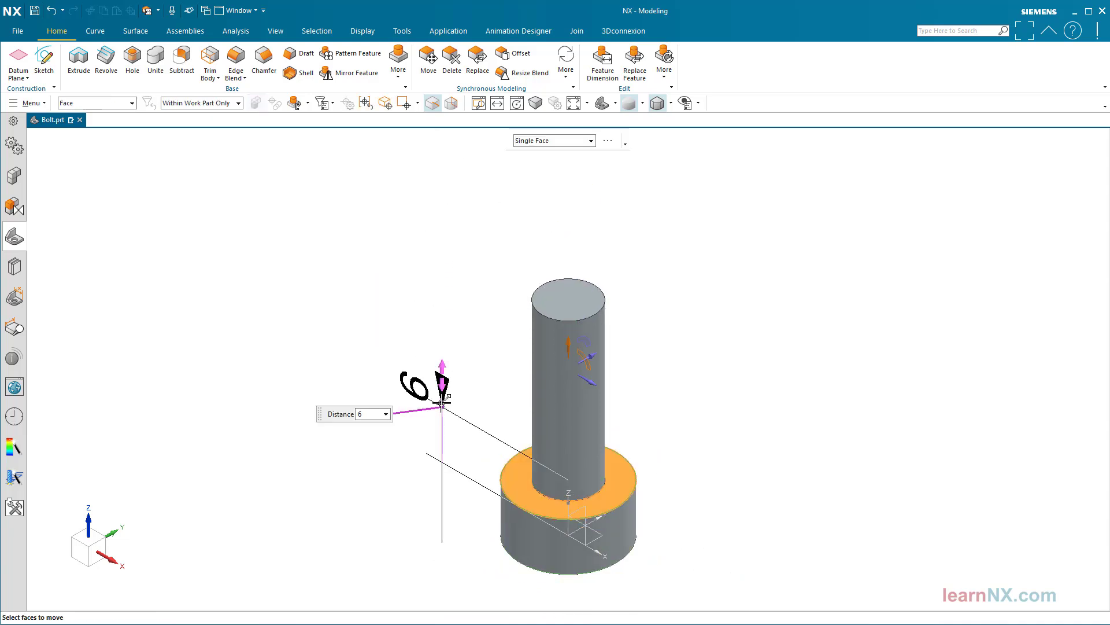
left_click_drag(442, 403, 404, 434)
left_click(405, 433)
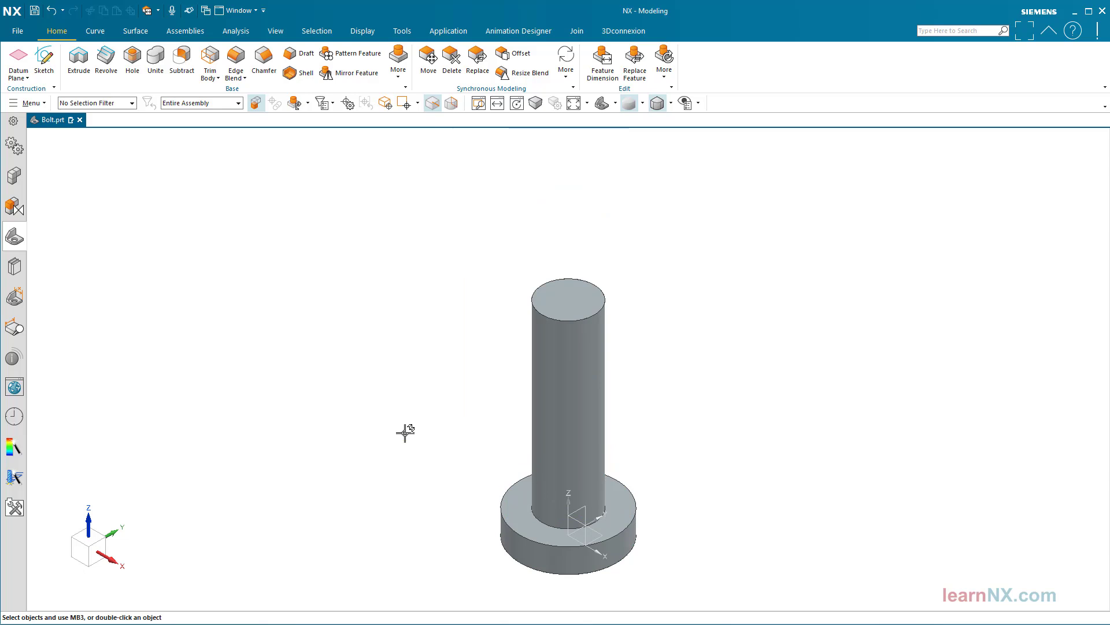
key("ctrl+f")
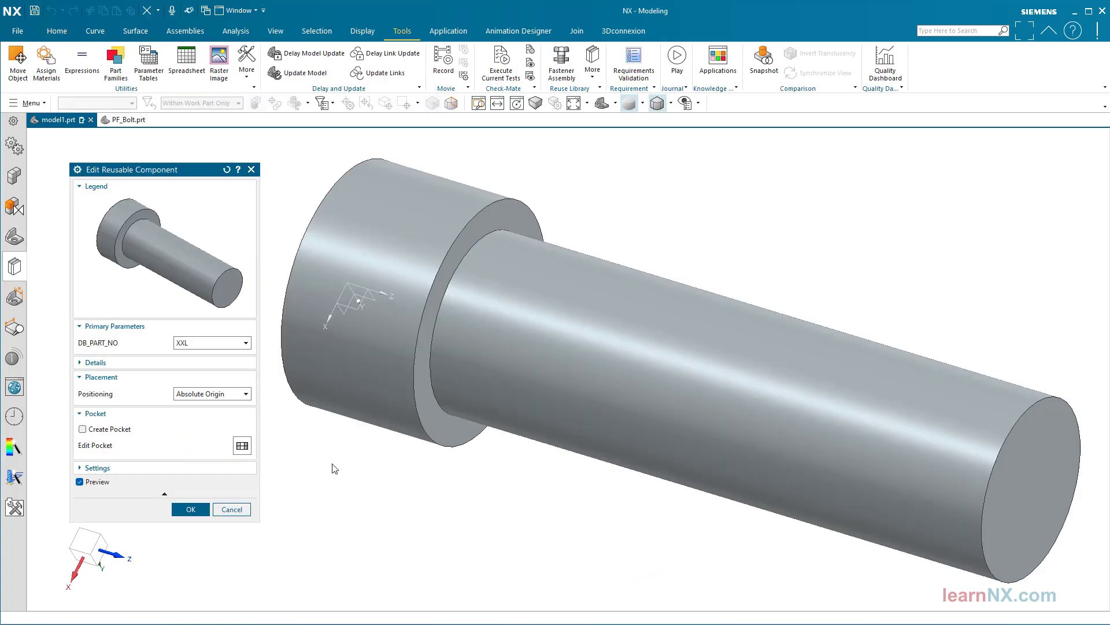
Switch the reusable bolt's DB_PART_NO through sizes XL, L and S to XS, and apply the XS variant
left_click(245, 343)
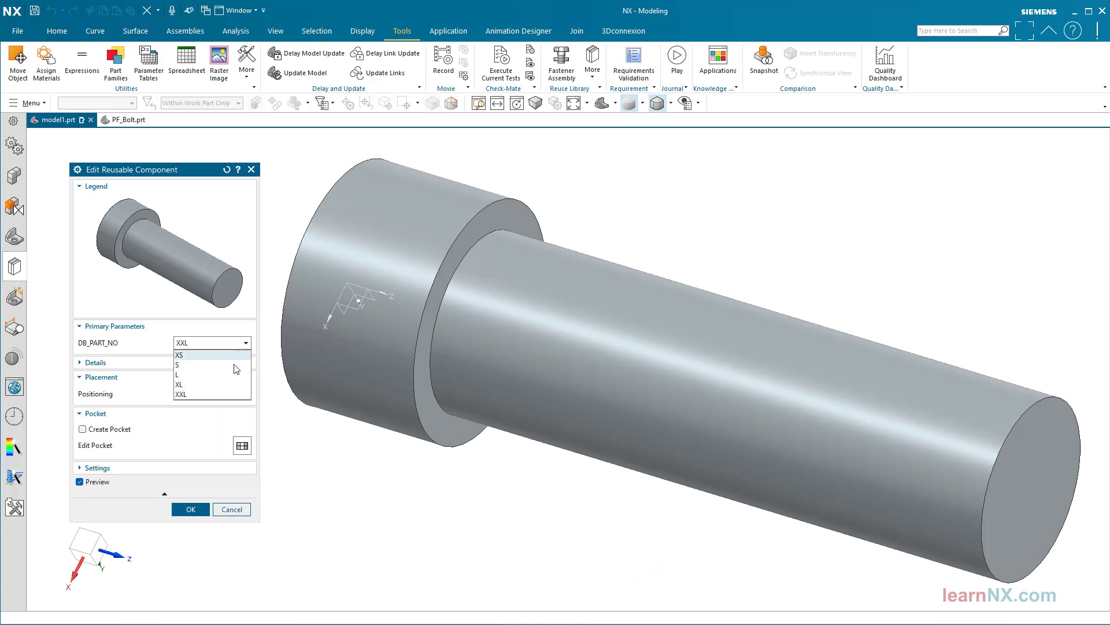
left_click(231, 384)
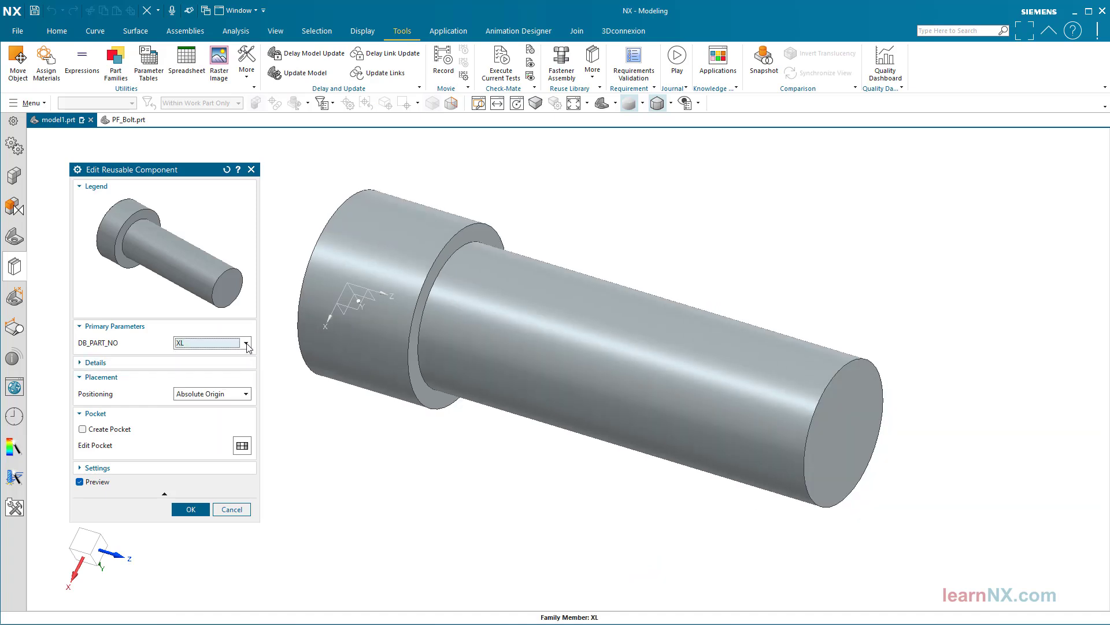
left_click(246, 343)
left_click(231, 372)
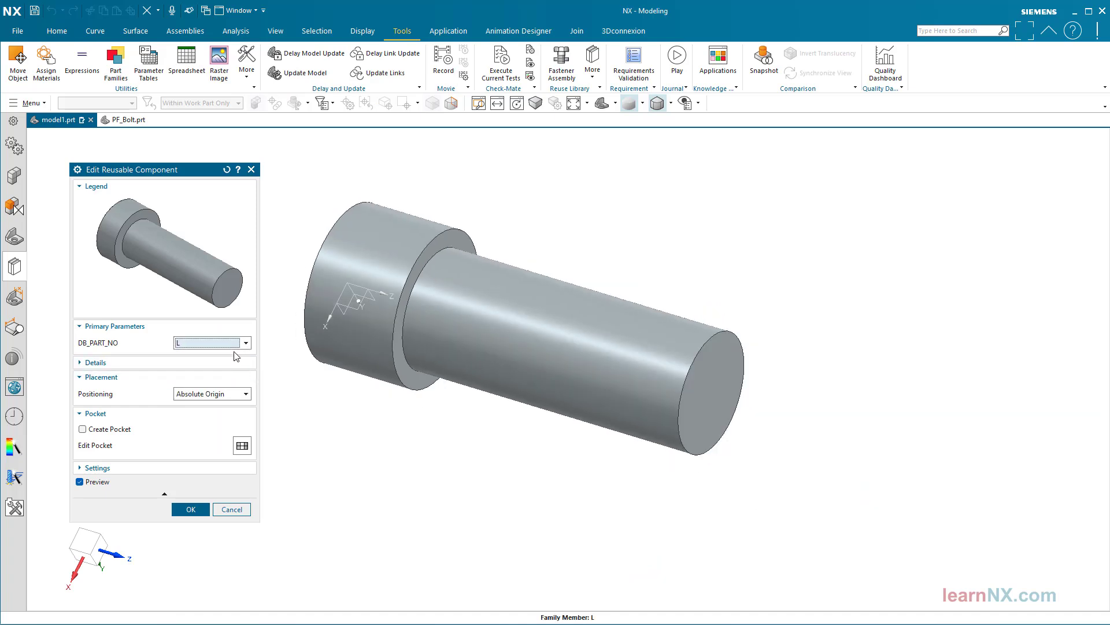
left_click(245, 343)
left_click(236, 358)
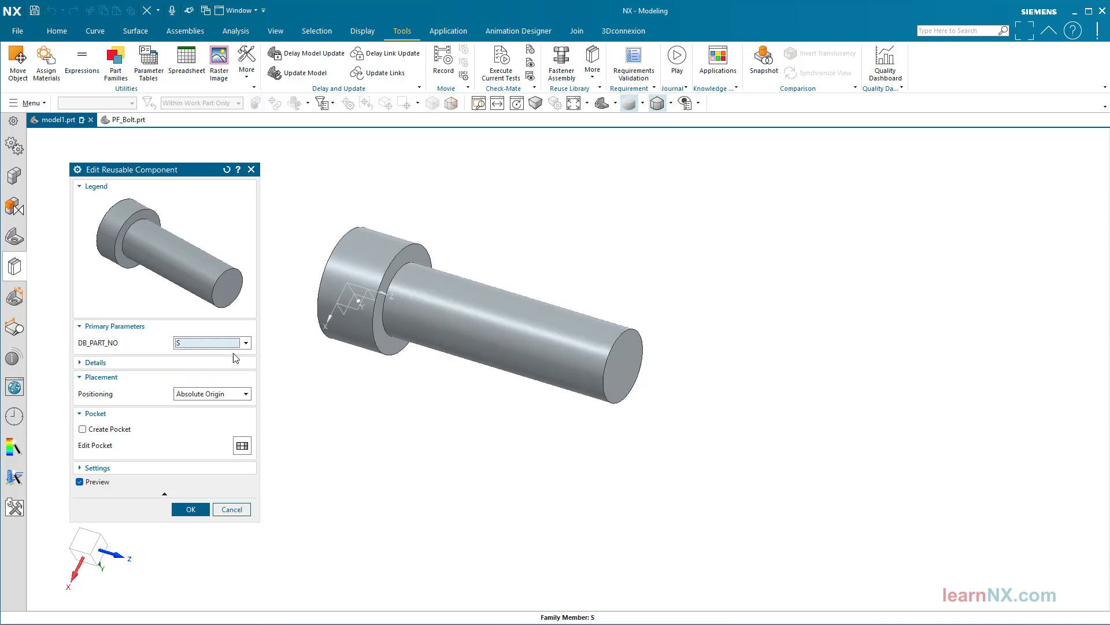
left_click(245, 343)
left_click(227, 355)
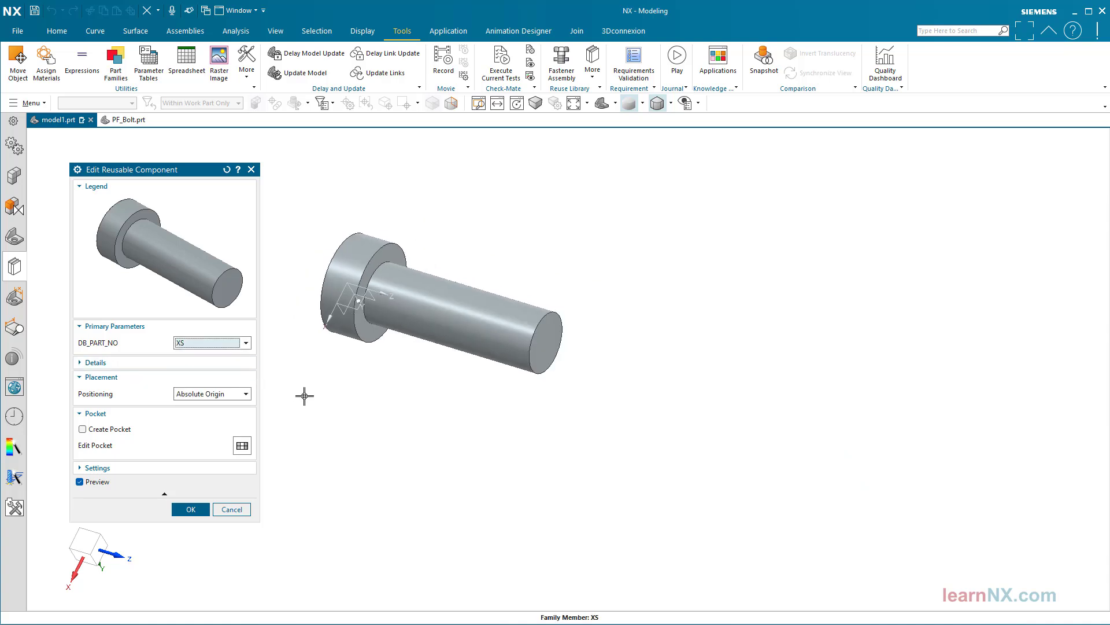
left_click(194, 509)
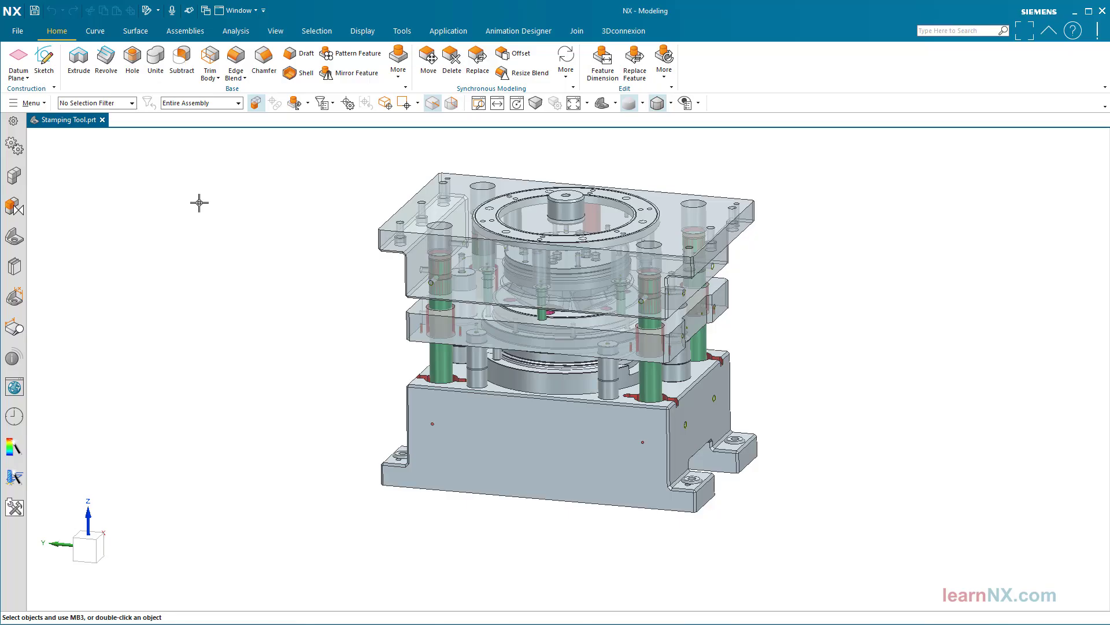
scroll(199, 203, "up", 5)
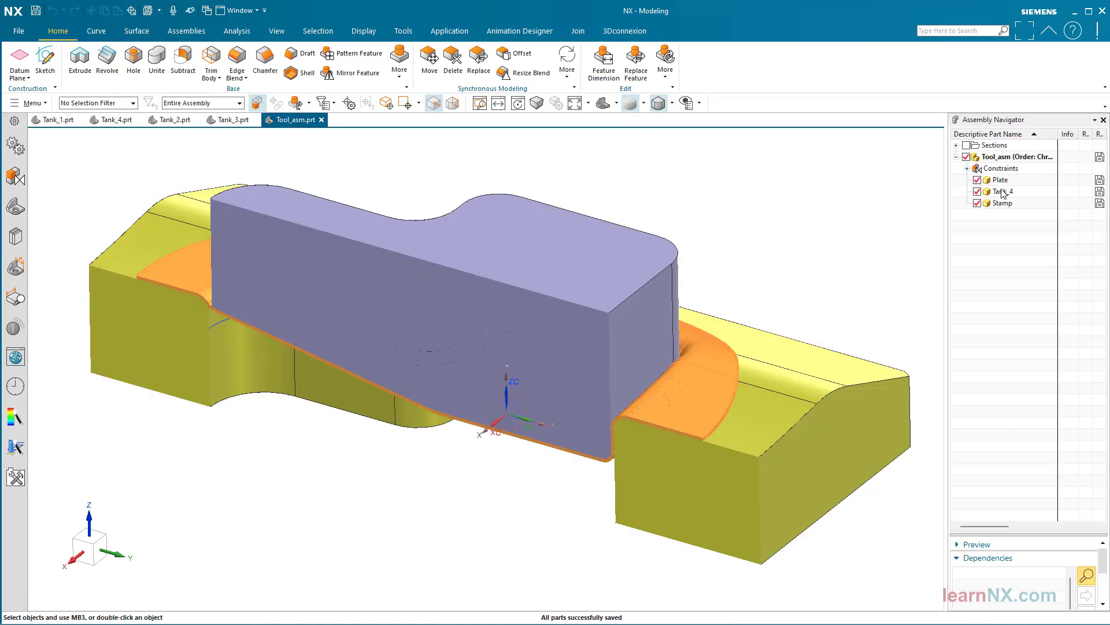
Replace the Tank_4 component in the tool assembly with the loaded part Tank_3.prt
right_click(1003, 194)
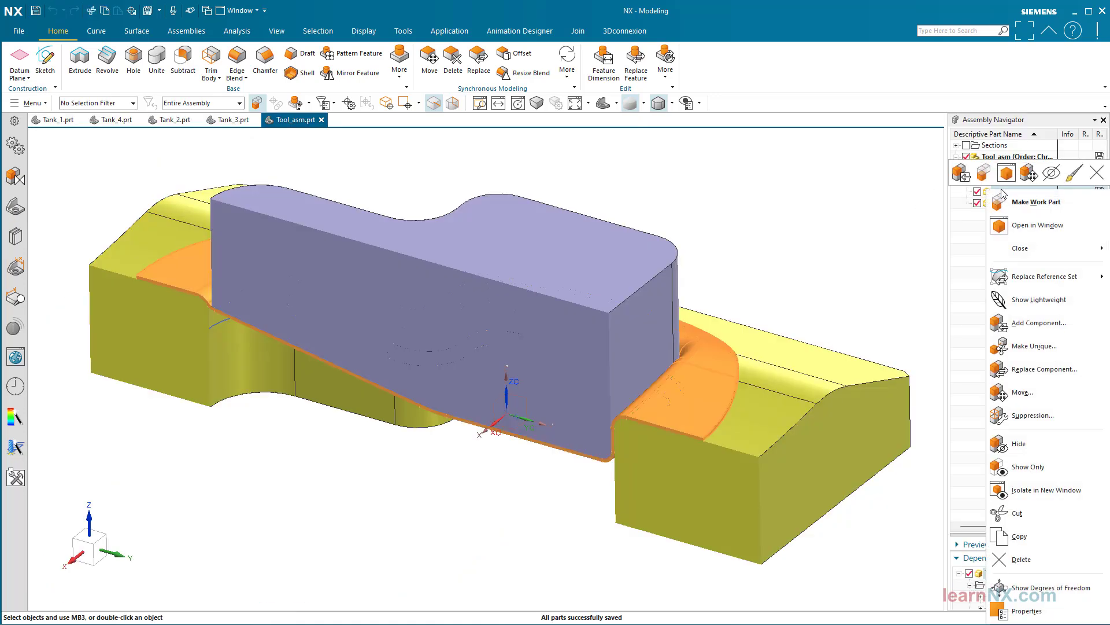
left_click(1051, 370)
left_click(412, 347)
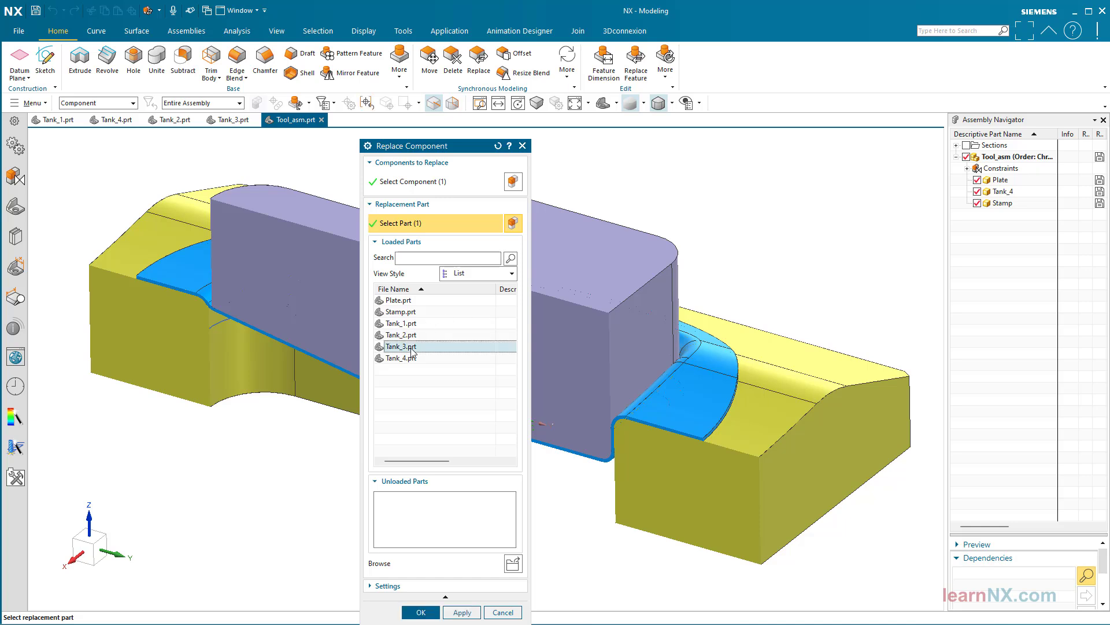
left_click(421, 611)
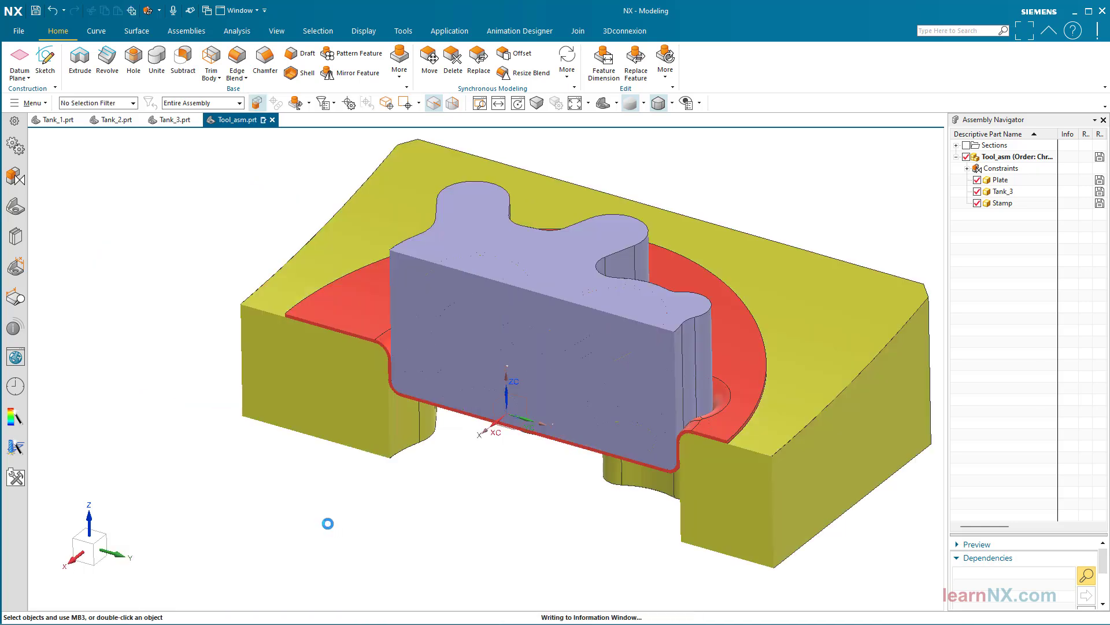
Replace the Tank_3 component in the tool assembly with the loaded part Tank_2.prt
right_click(1009, 192)
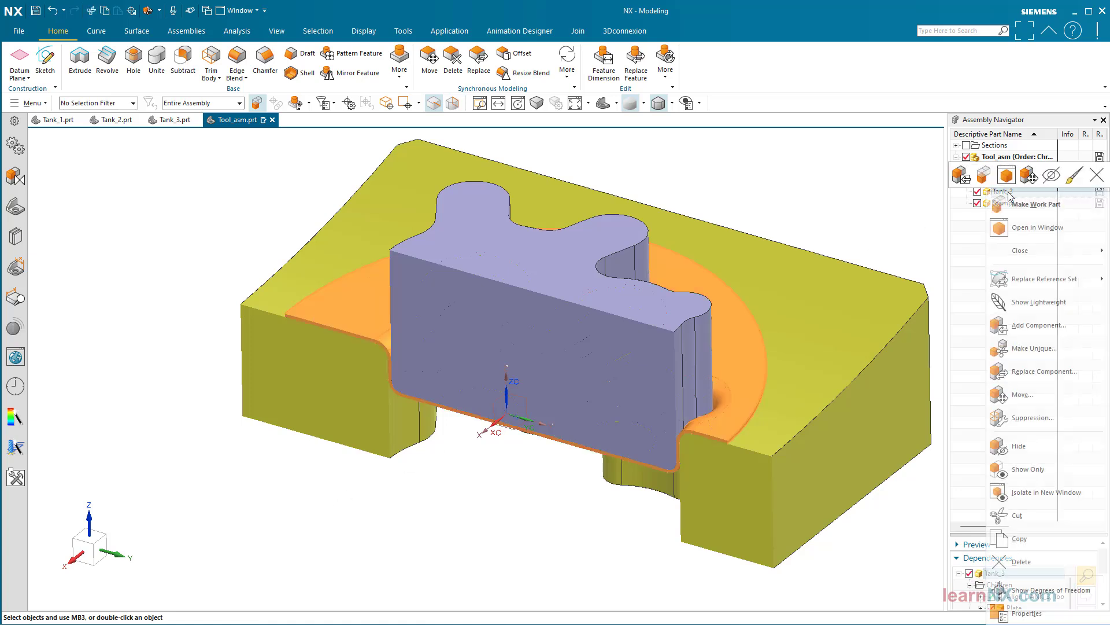
left_click(1032, 373)
left_click(399, 335)
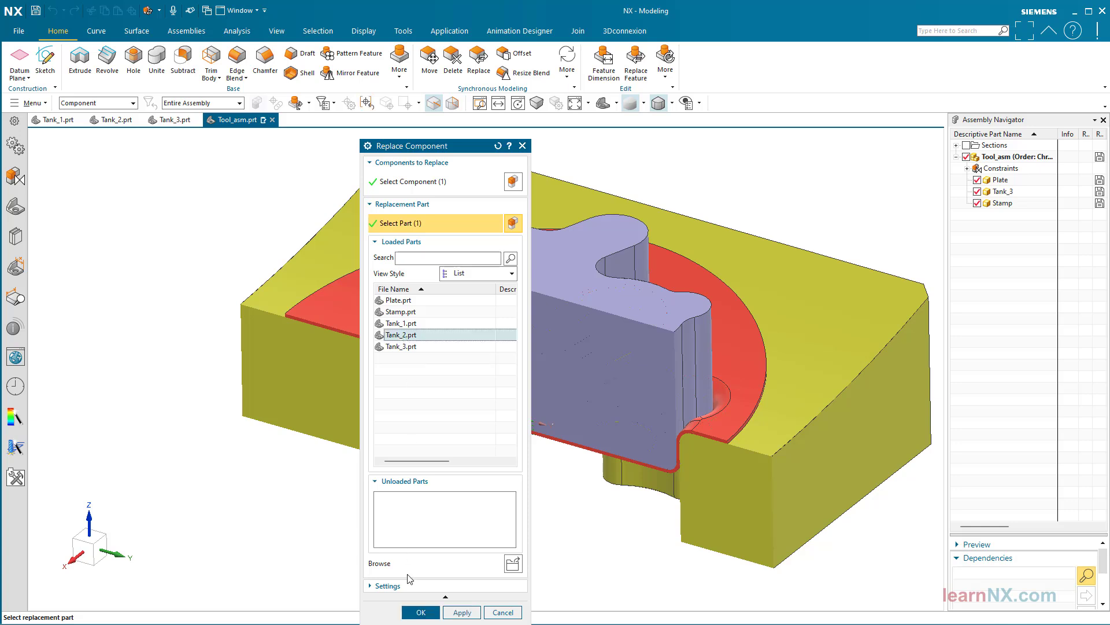
left_click(421, 612)
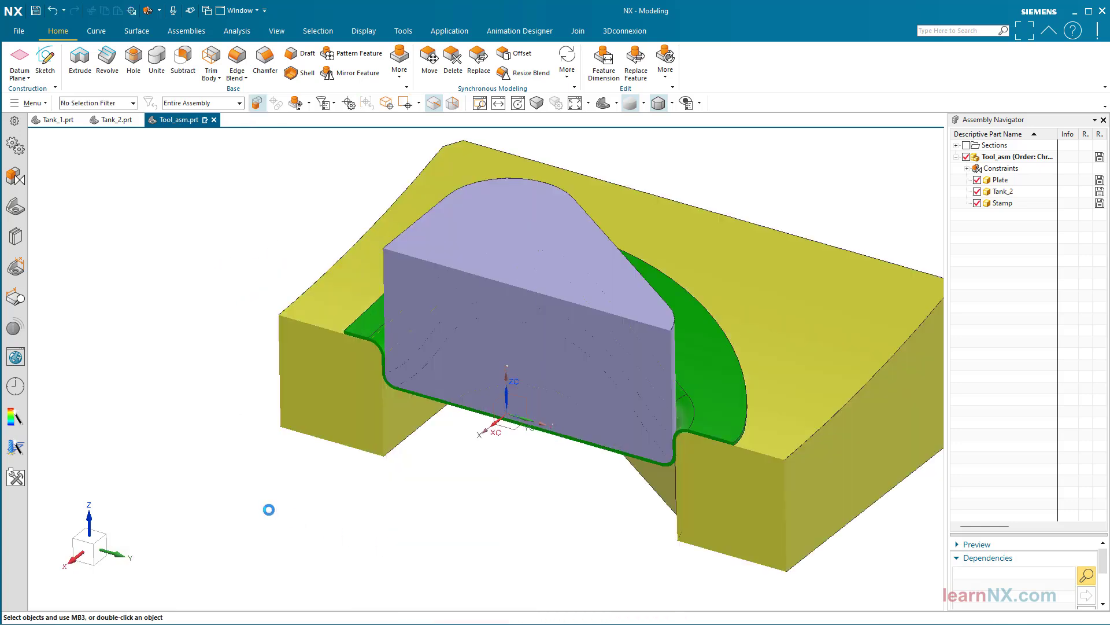
Replace the Tank_2 component in the tool assembly with the loaded part Tank_1.prt
right_click(1006, 192)
left_click(1034, 373)
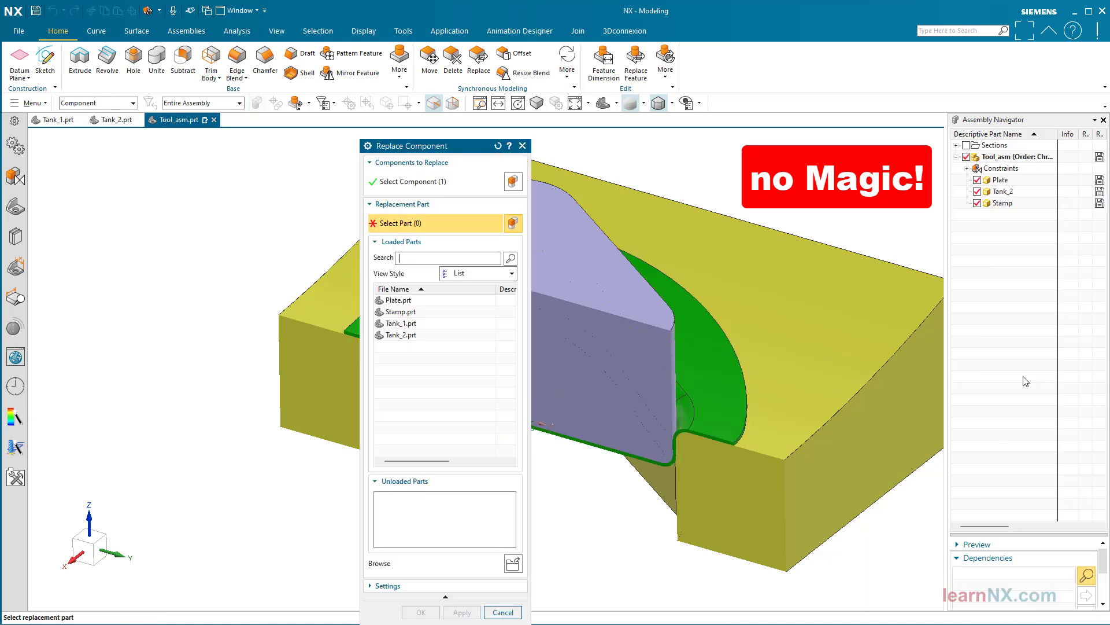
left_click(423, 325)
left_click(419, 610)
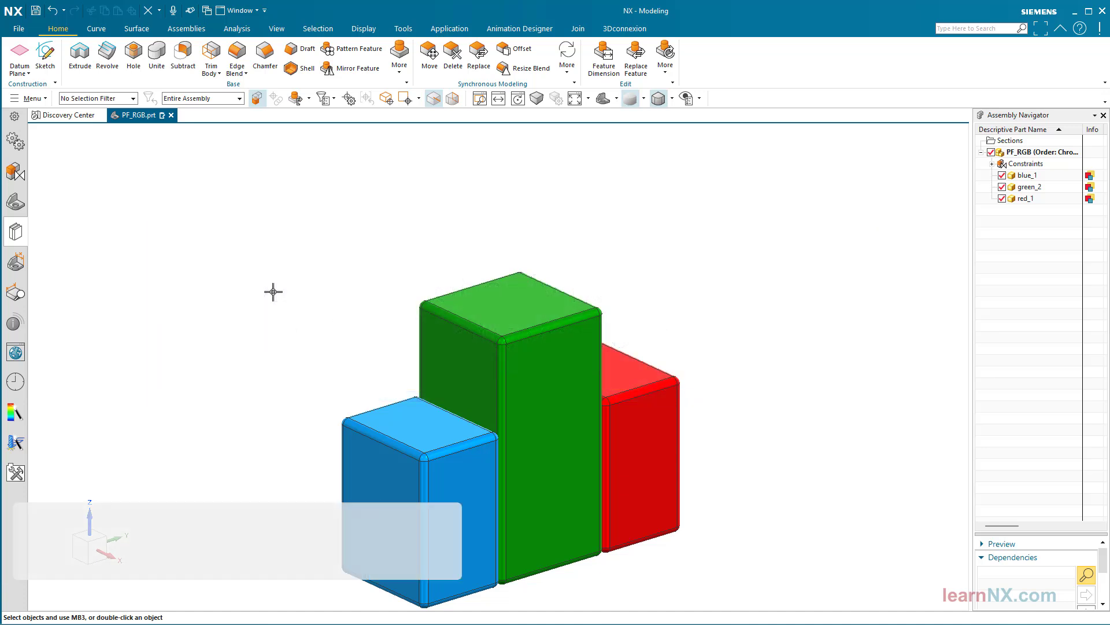
Edit the blue block's reusable component so that its Ly parameter is 60
left_click(379, 418)
double_click(403, 393)
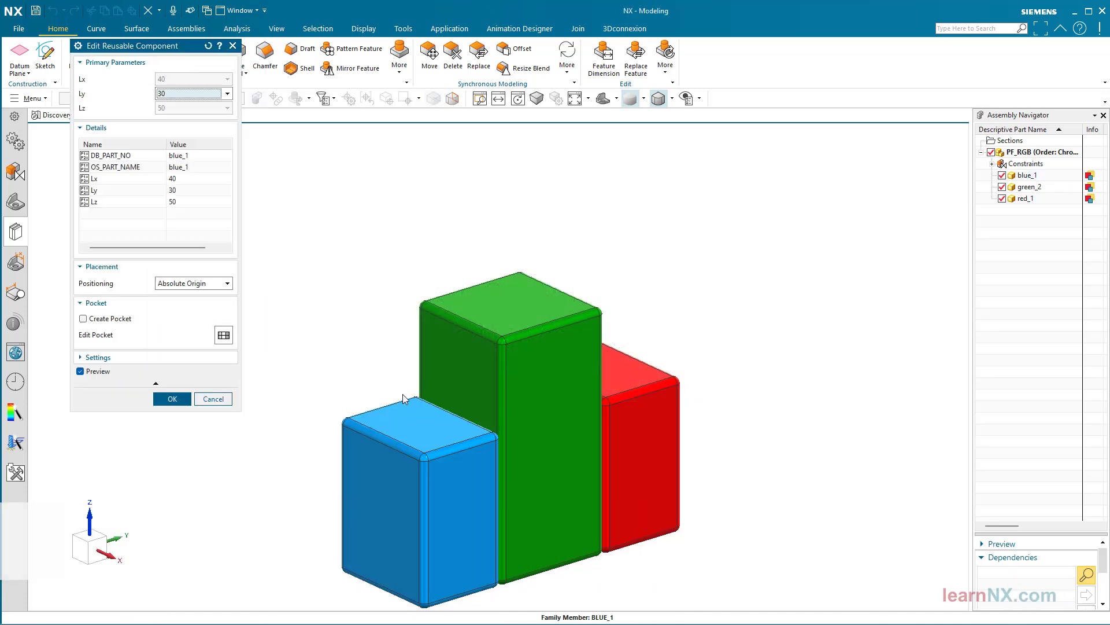
left_click(208, 94)
left_click(197, 125)
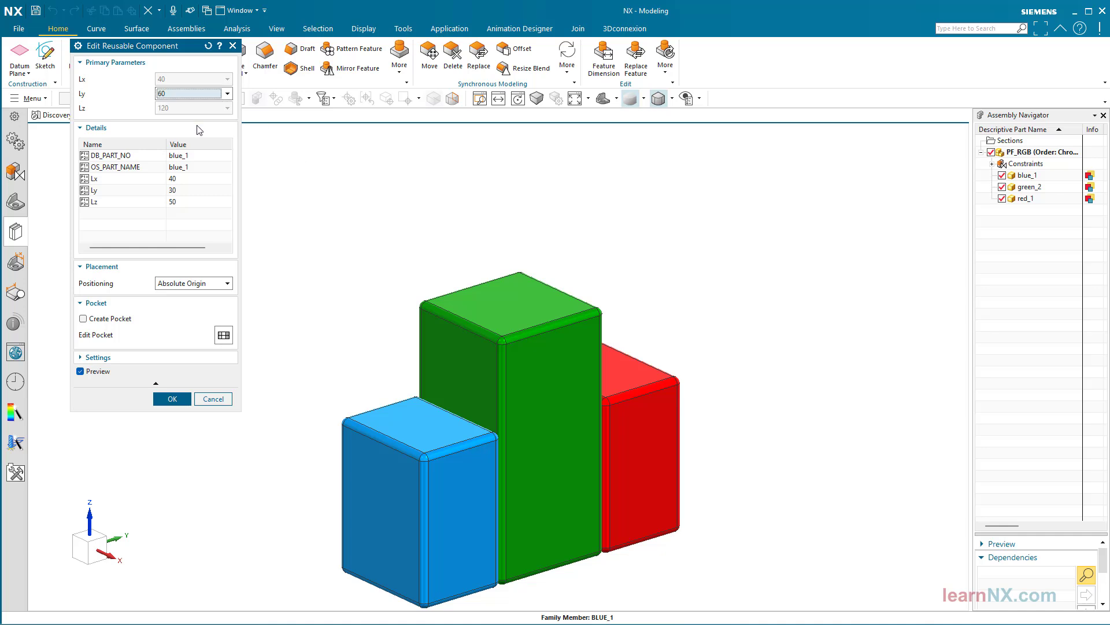
left_click(174, 398)
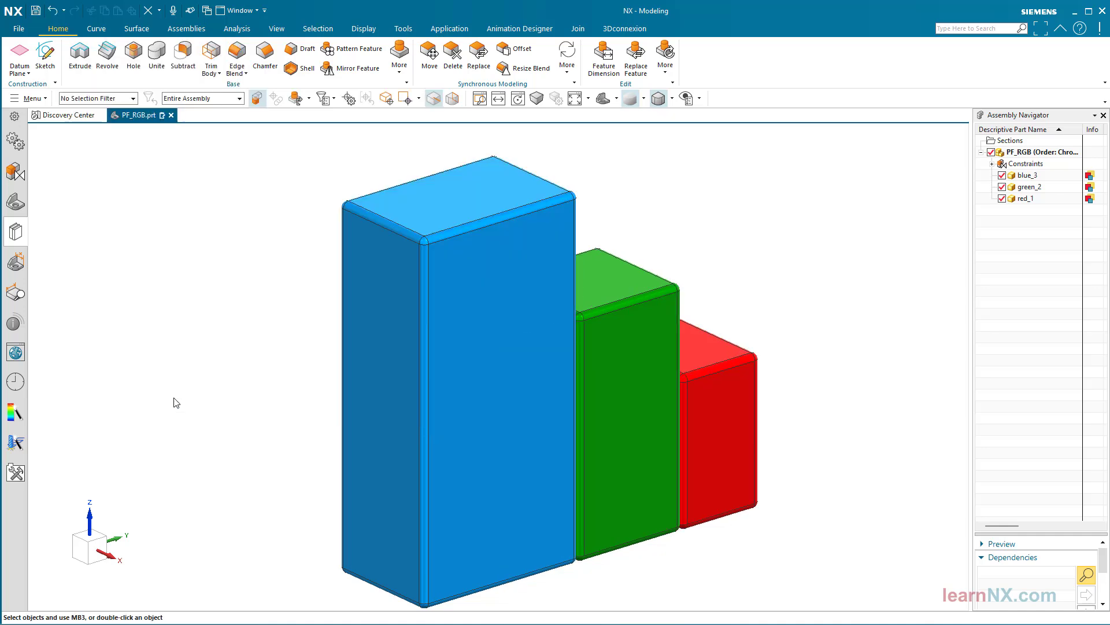
Edit the red block's reusable component so that its Ly parameter is 60
left_click(716, 377)
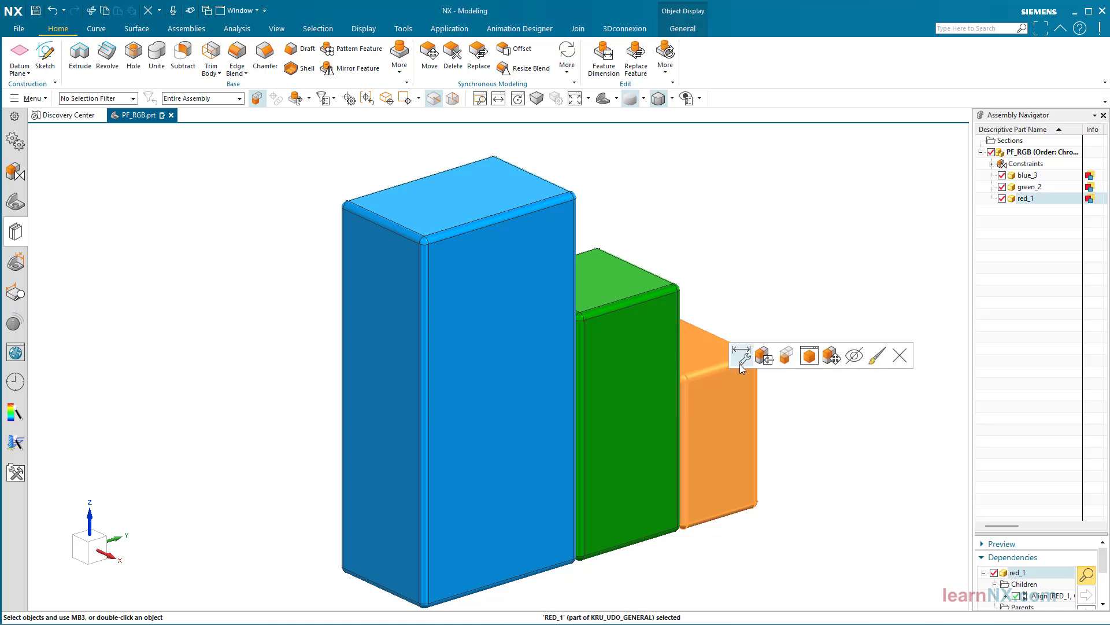
double_click(741, 362)
left_click(191, 94)
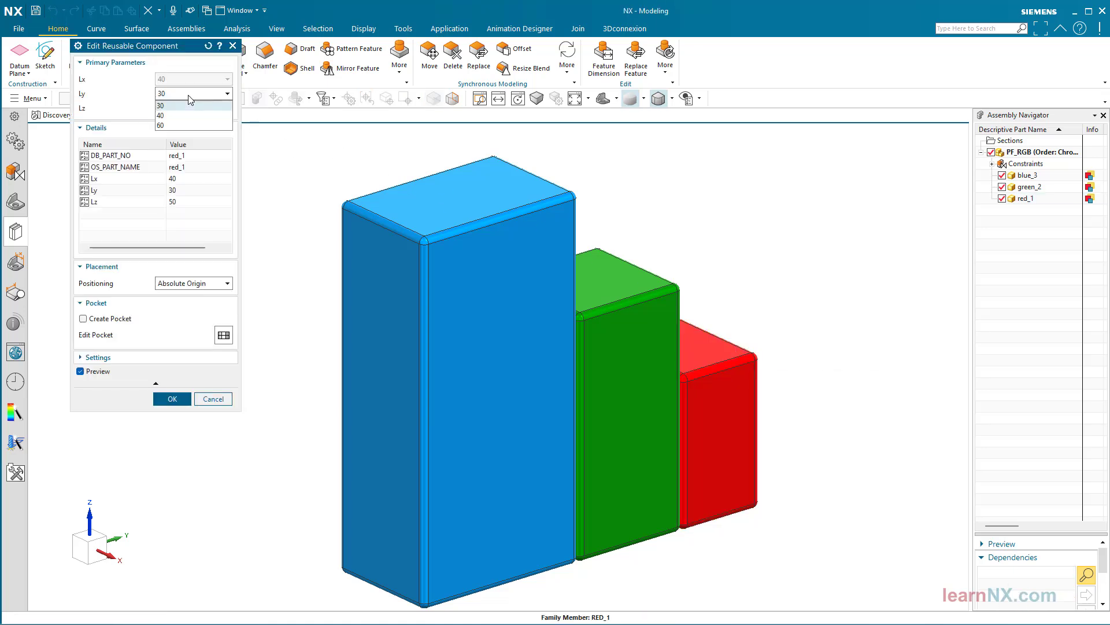
left_click(184, 125)
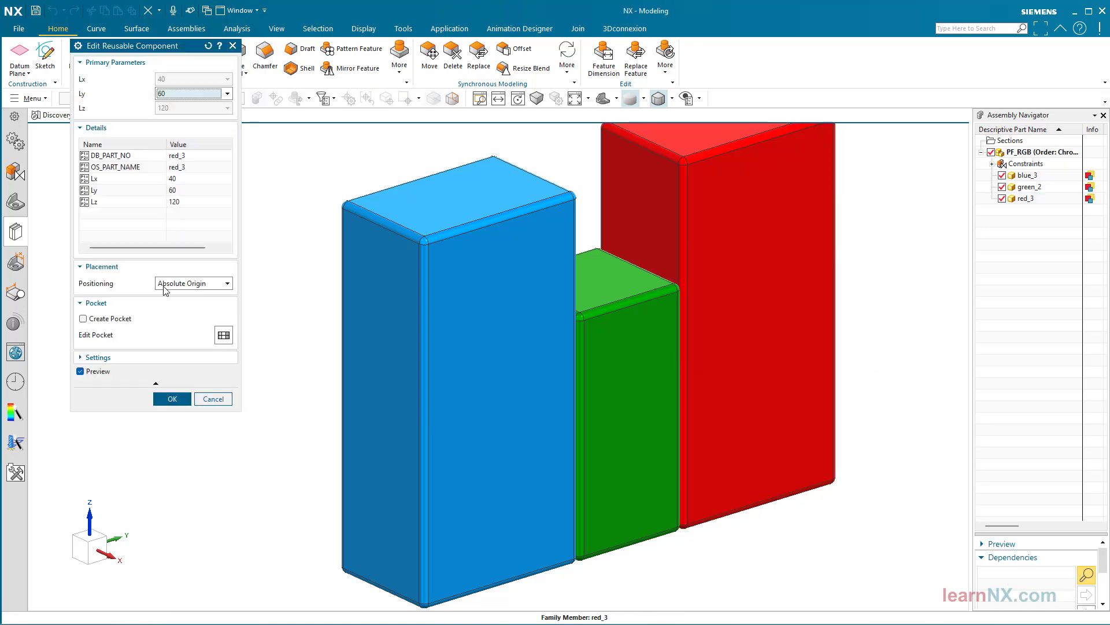
left_click(164, 401)
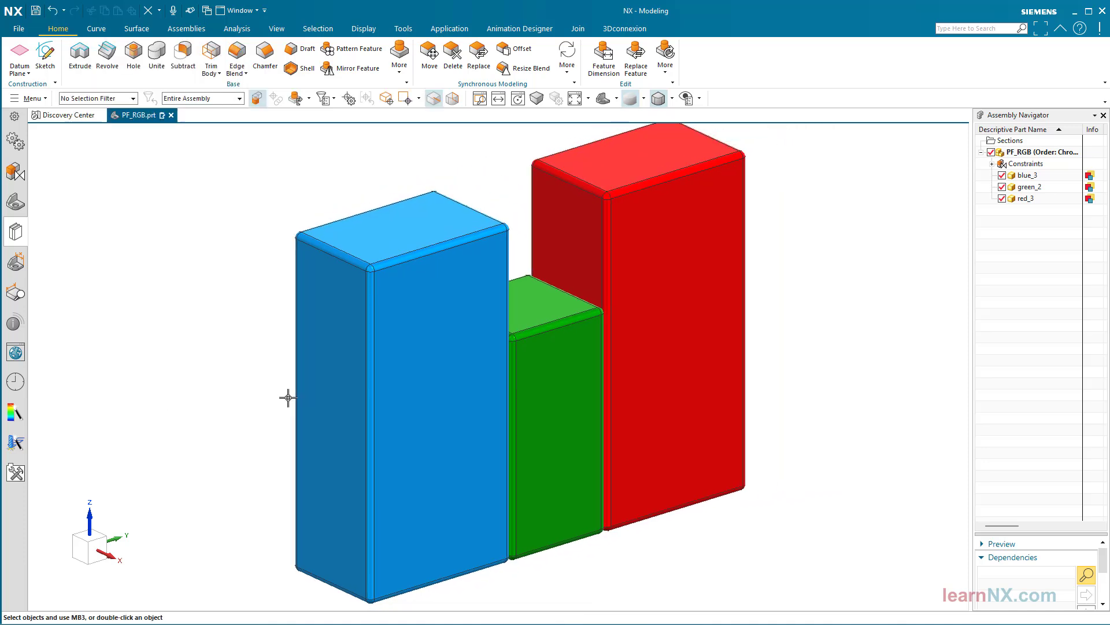
Open the green block's reusable component parameters and set Ly to 60
left_click(527, 347)
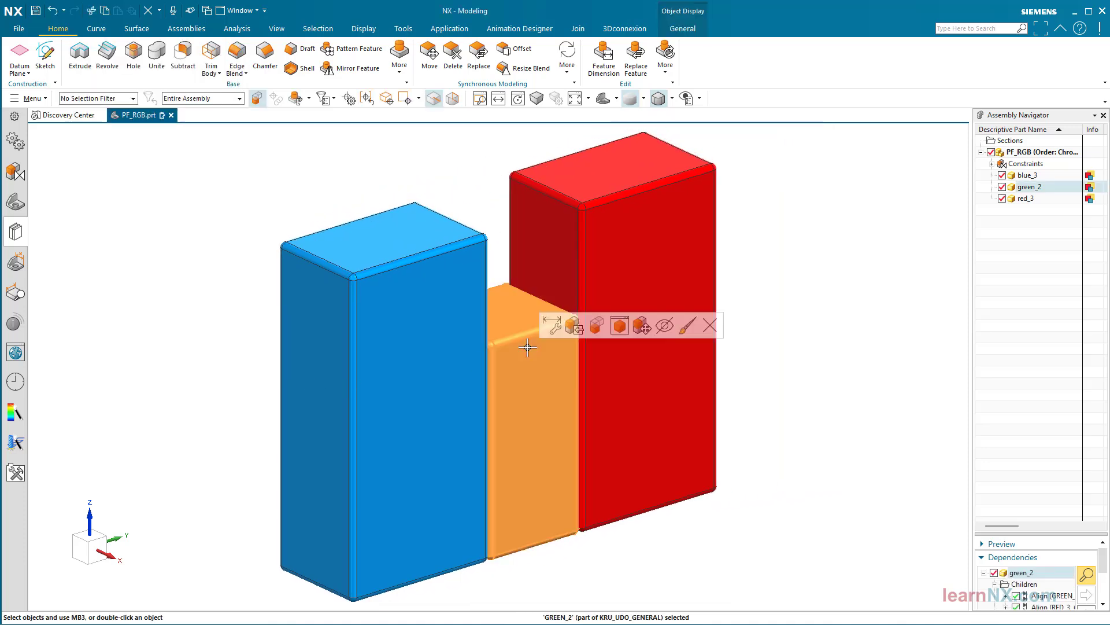
left_click(551, 324)
left_click(194, 94)
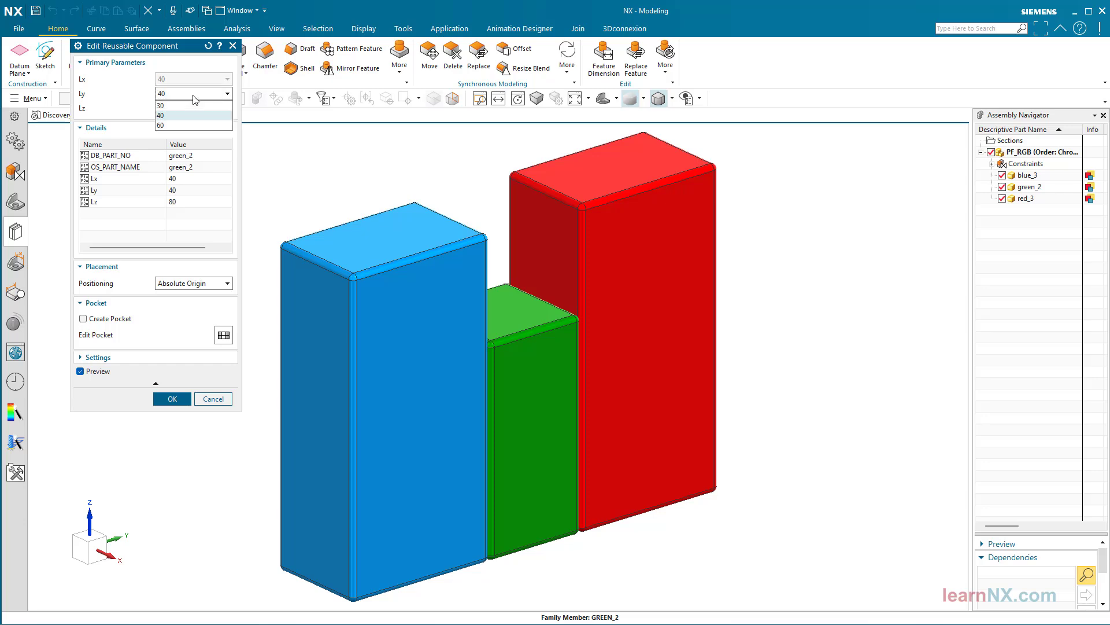
left_click(180, 123)
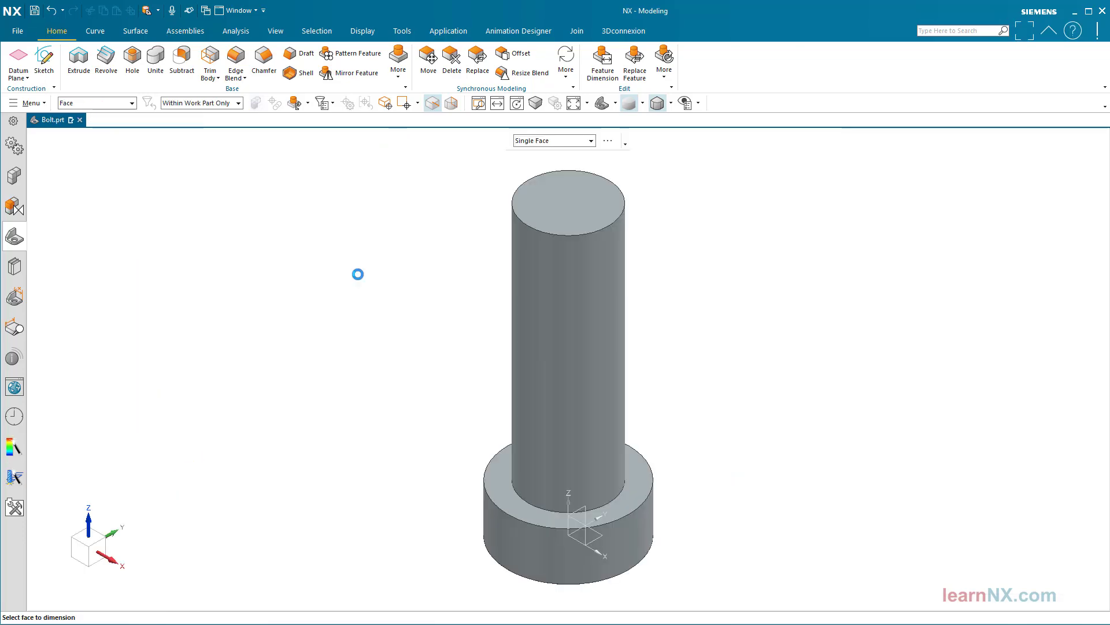
Resize the cylindrical faces of Bolt.prt to a shank diameter of 6.5 and a head diameter of 12
left_click(616, 259)
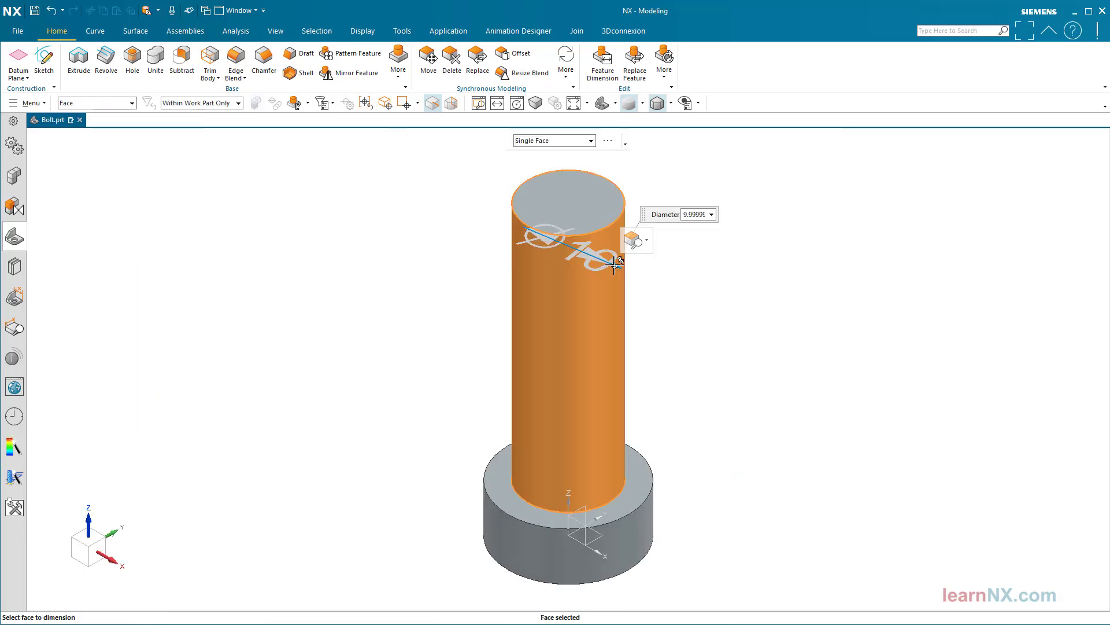
left_click_drag(629, 270, 586, 253)
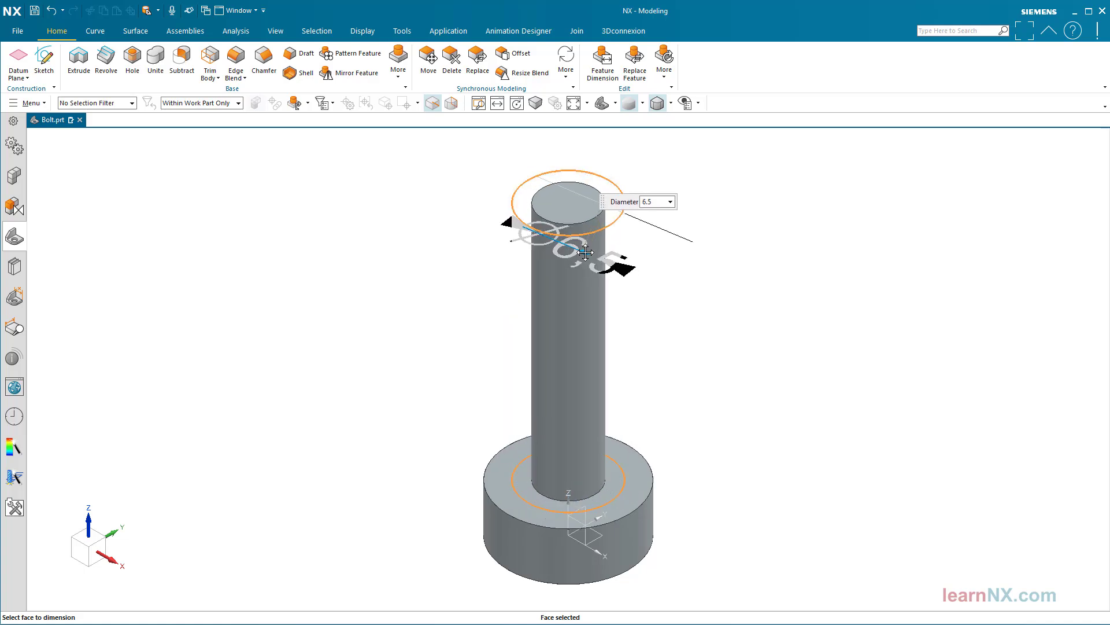
middle_click(363, 303)
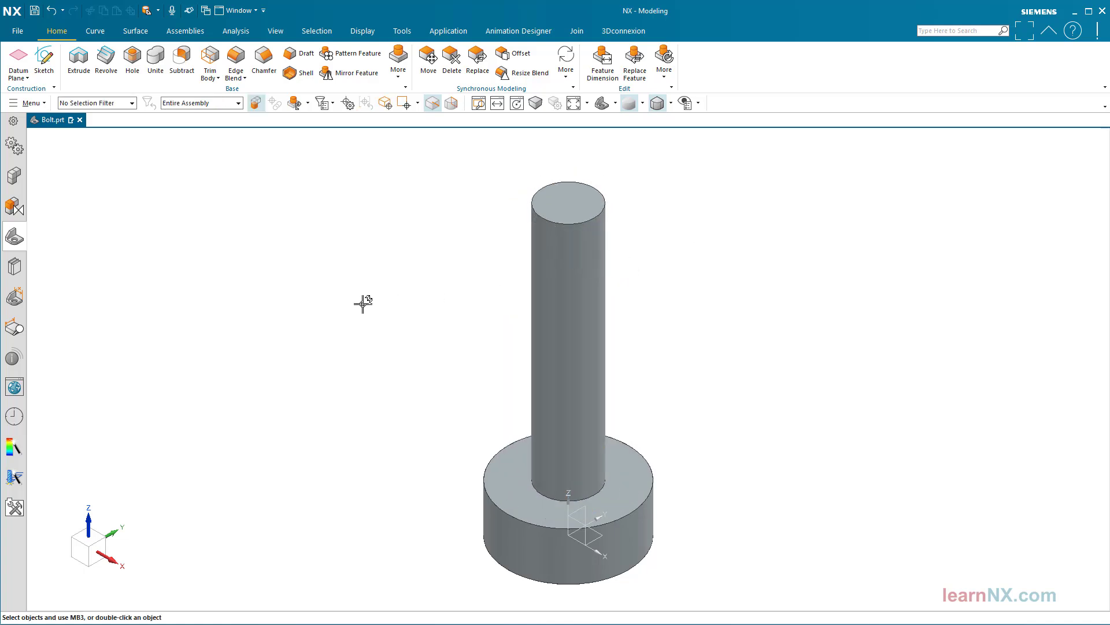
left_click(651, 517)
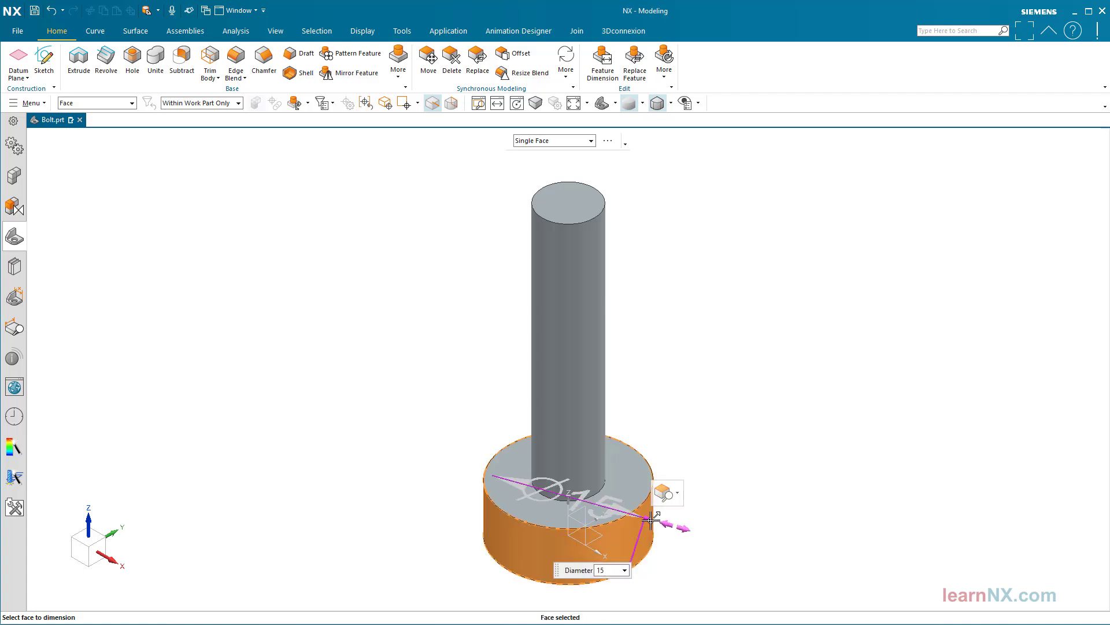
left_click_drag(650, 518, 623, 509)
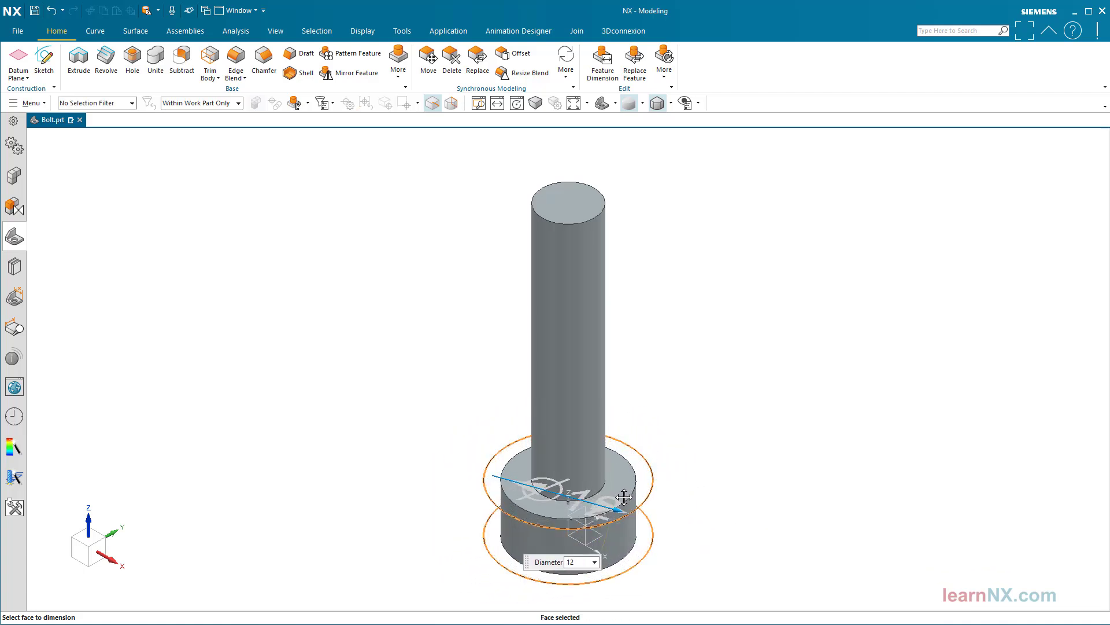
Move the bolt's end face to a shank length of 19.5 and the head's upper face to a head height of 3
middle_click(731, 418)
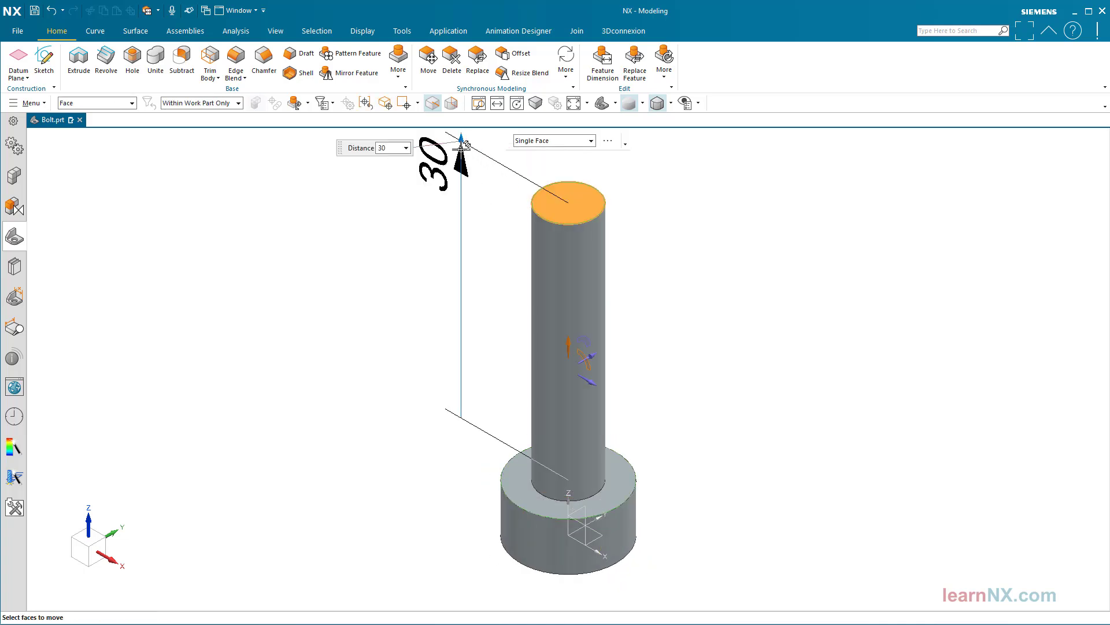
left_click_drag(461, 146, 461, 237)
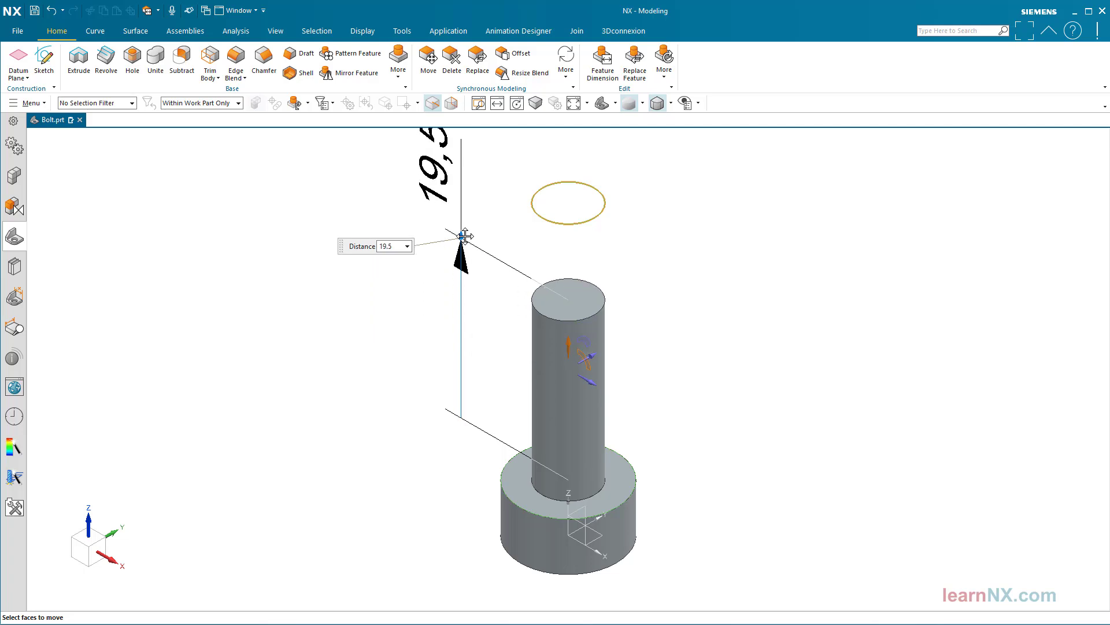
middle_click(411, 340)
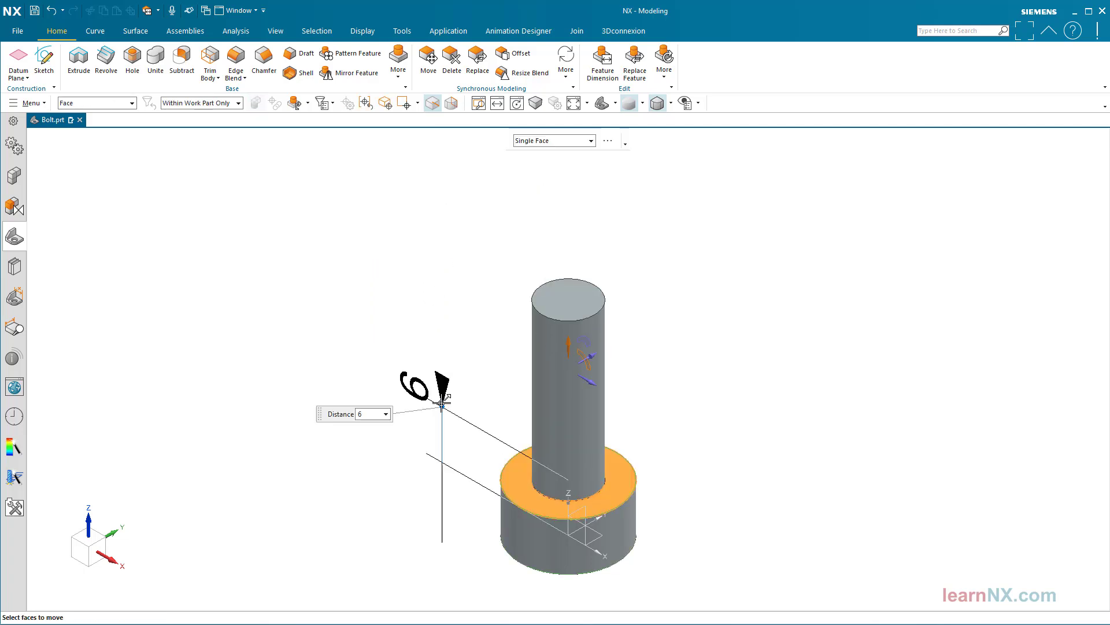
left_click_drag(439, 422, 435, 433)
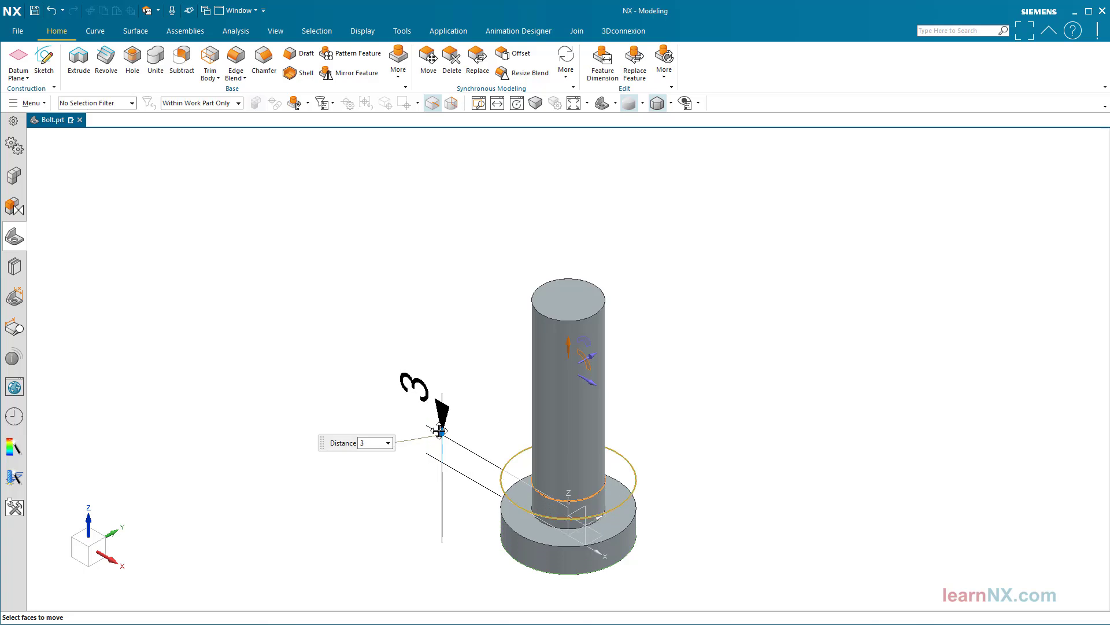
middle_click(406, 433)
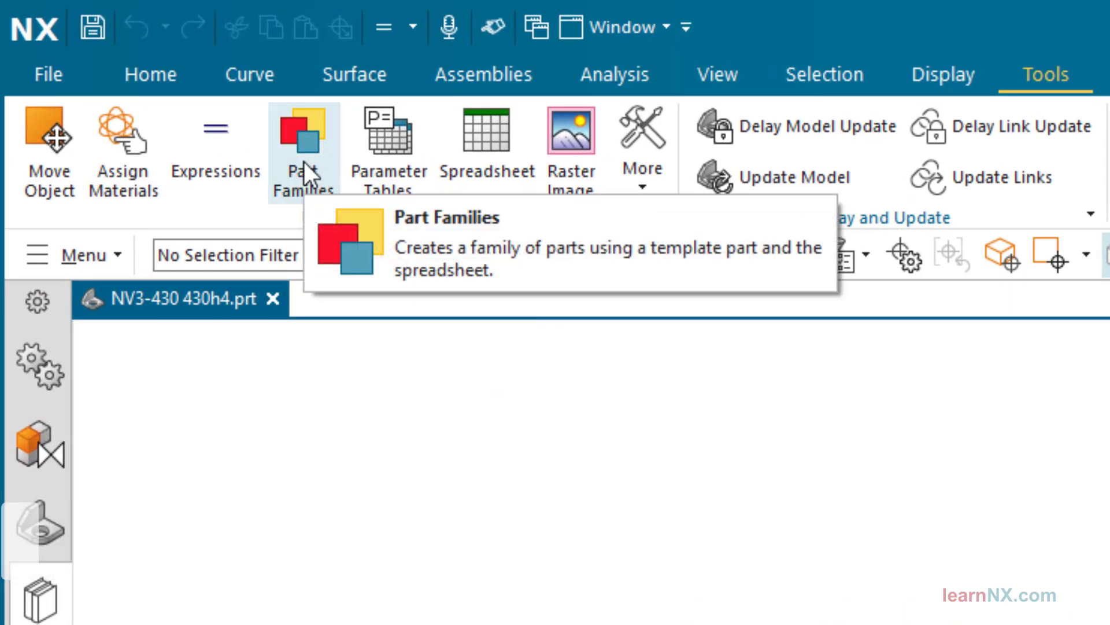
Open the part family table of NV3-430 430h4 and widen it to examine the members' parameters
left_click(304, 163)
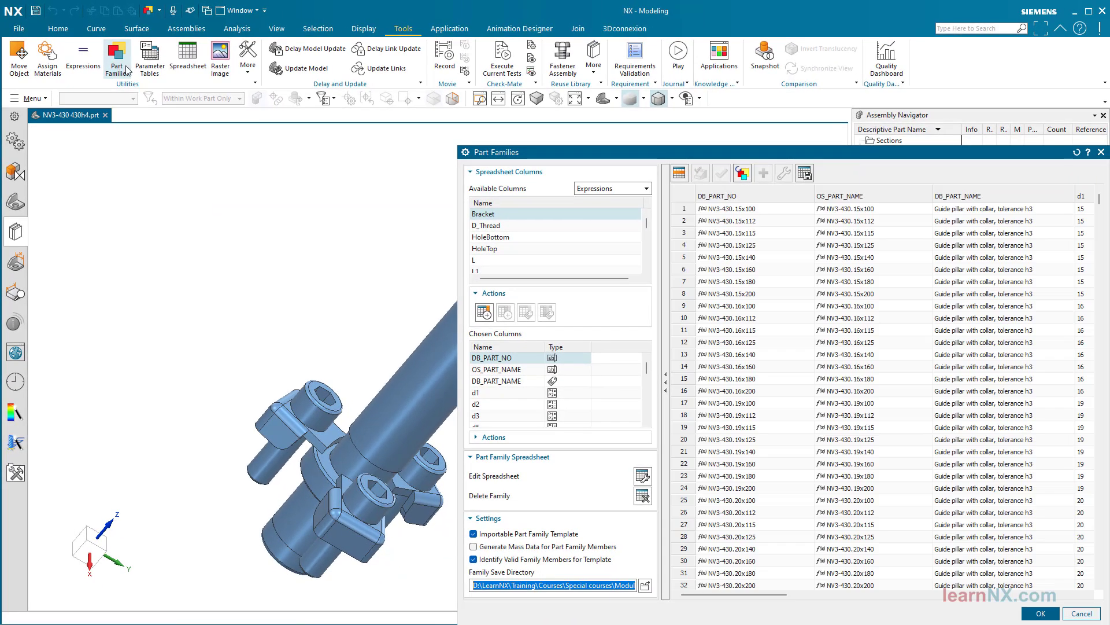
left_click_drag(848, 155, 461, 126)
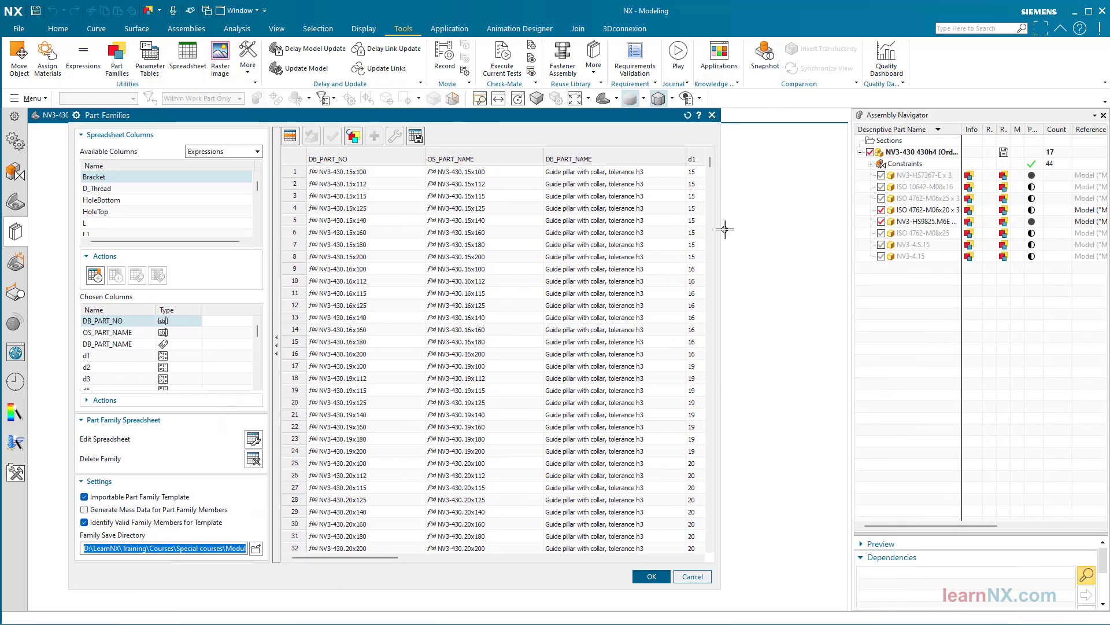
left_click_drag(721, 230, 1067, 230)
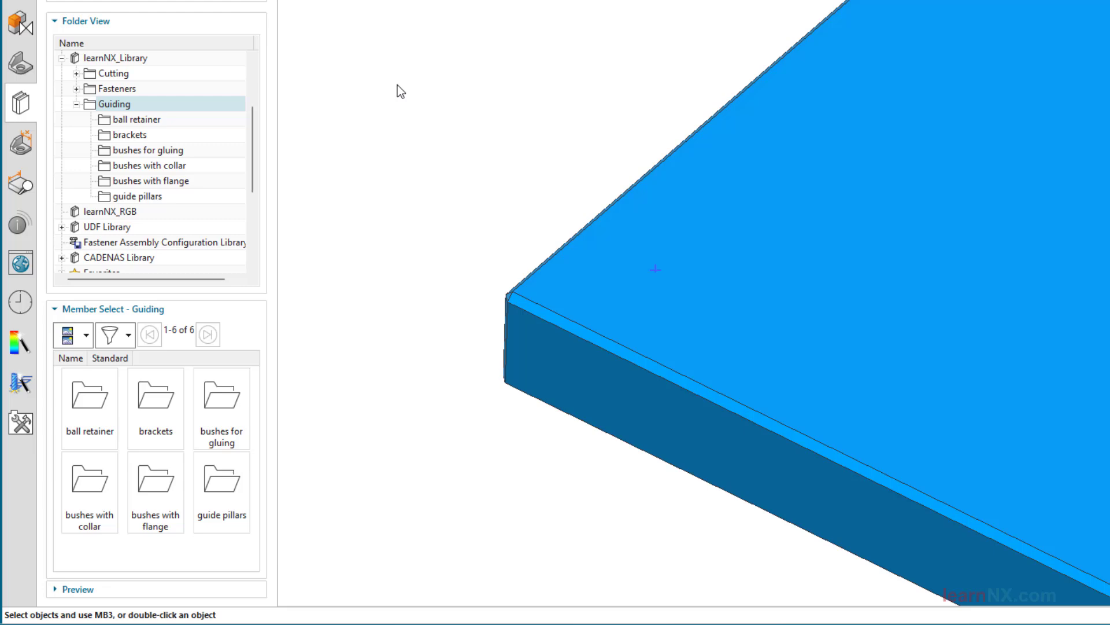
Add the NV3-430 430h4 guide pillar with d1 15 and L 100 to the blue plate, constrained to its upper face and the point near the corner
left_click(157, 196)
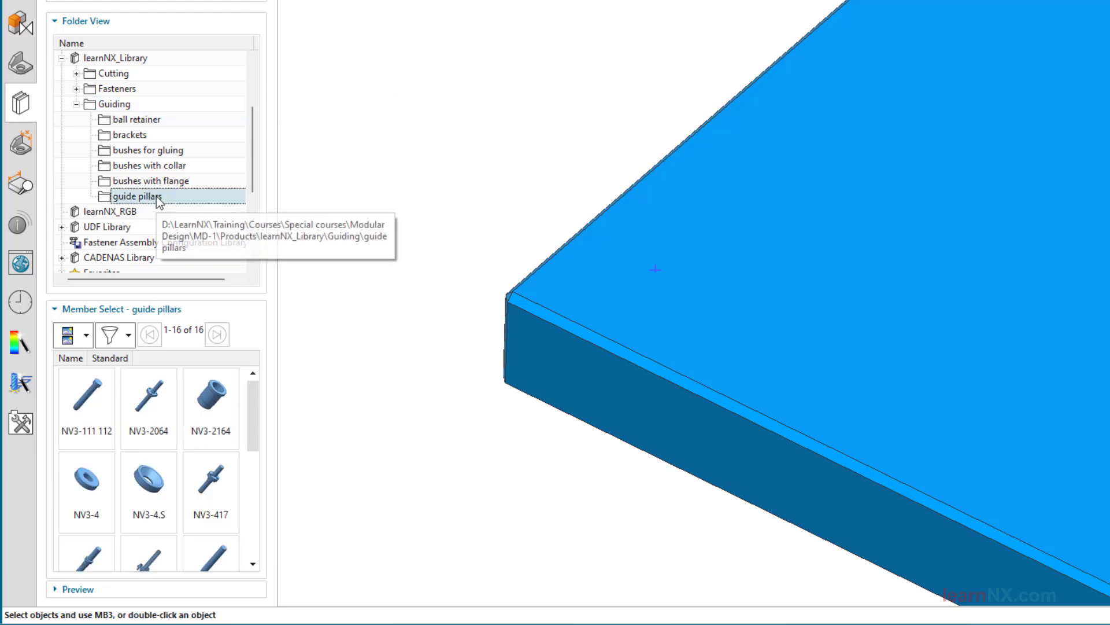
left_click_drag(255, 421, 252, 466)
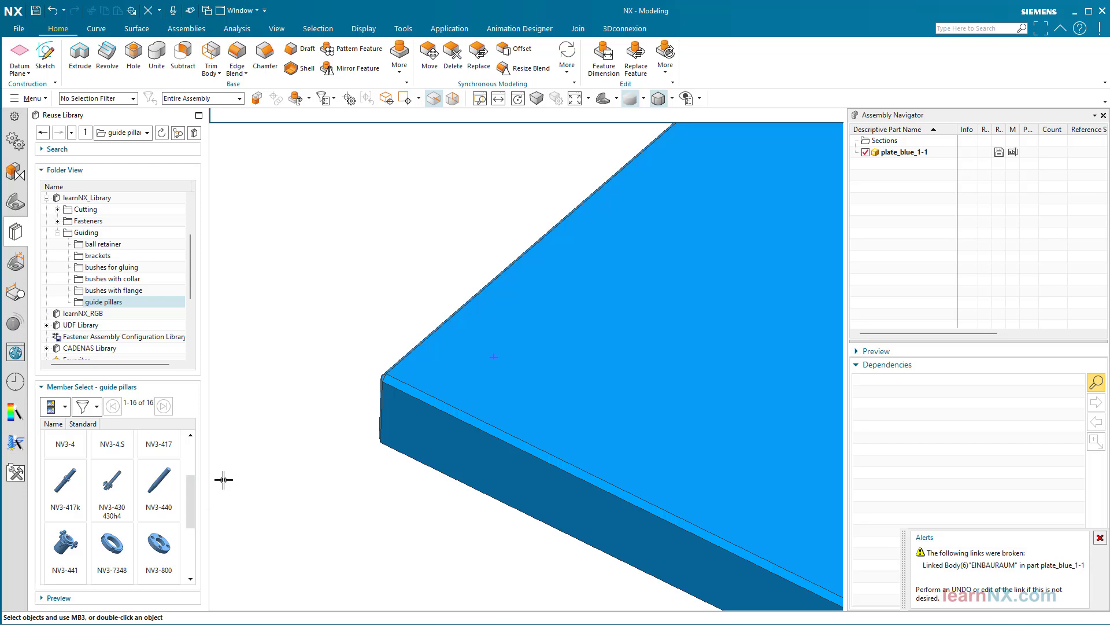
left_click_drag(112, 480, 334, 260)
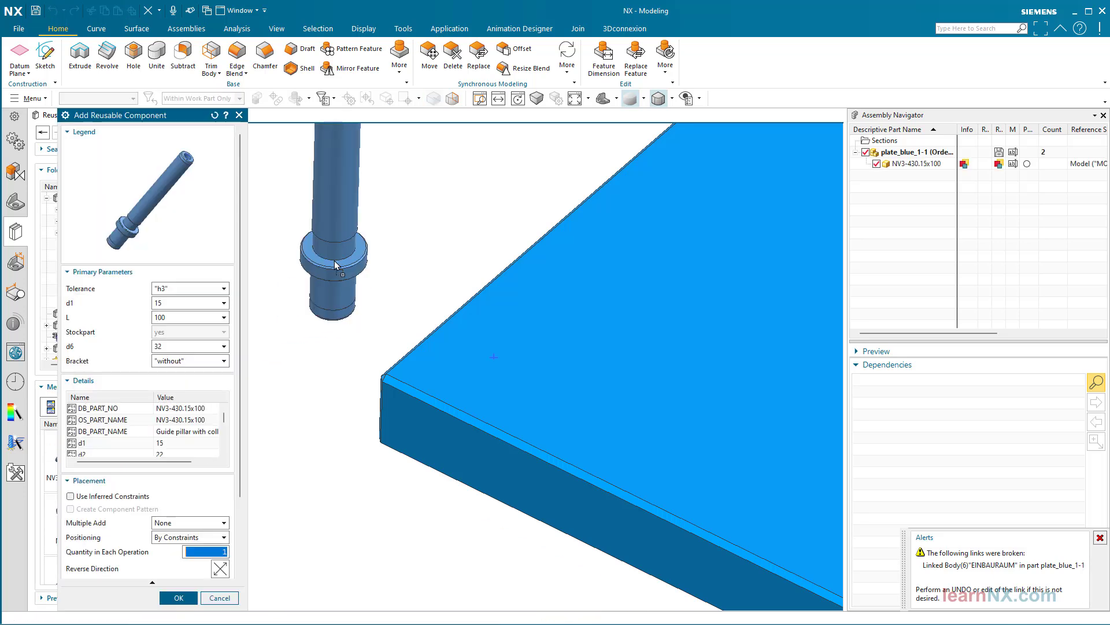
left_click(182, 598)
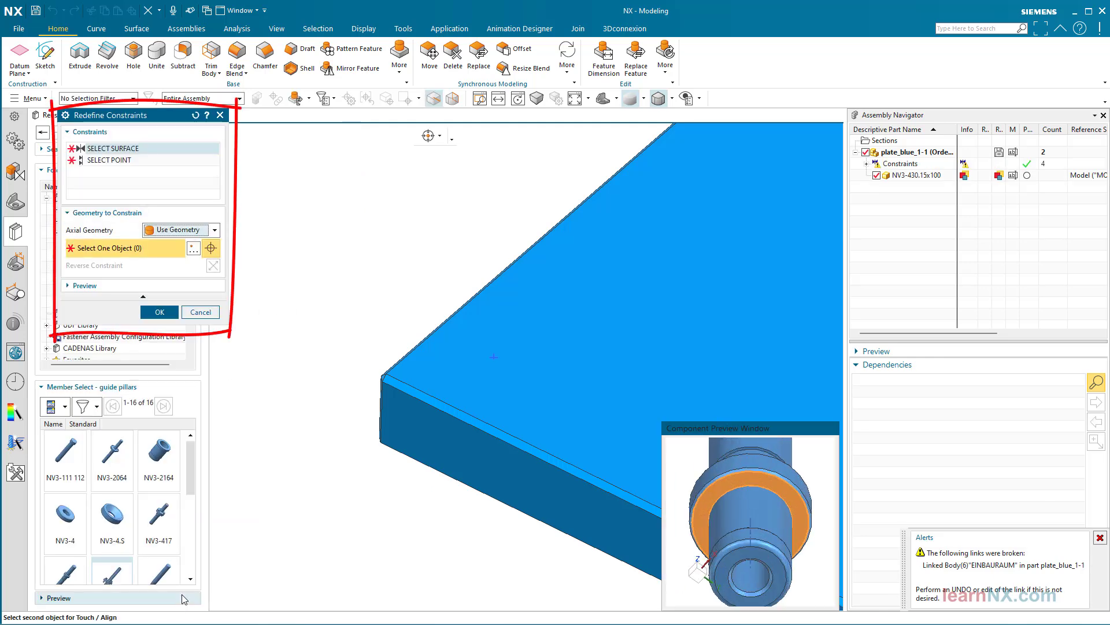
left_click(457, 360)
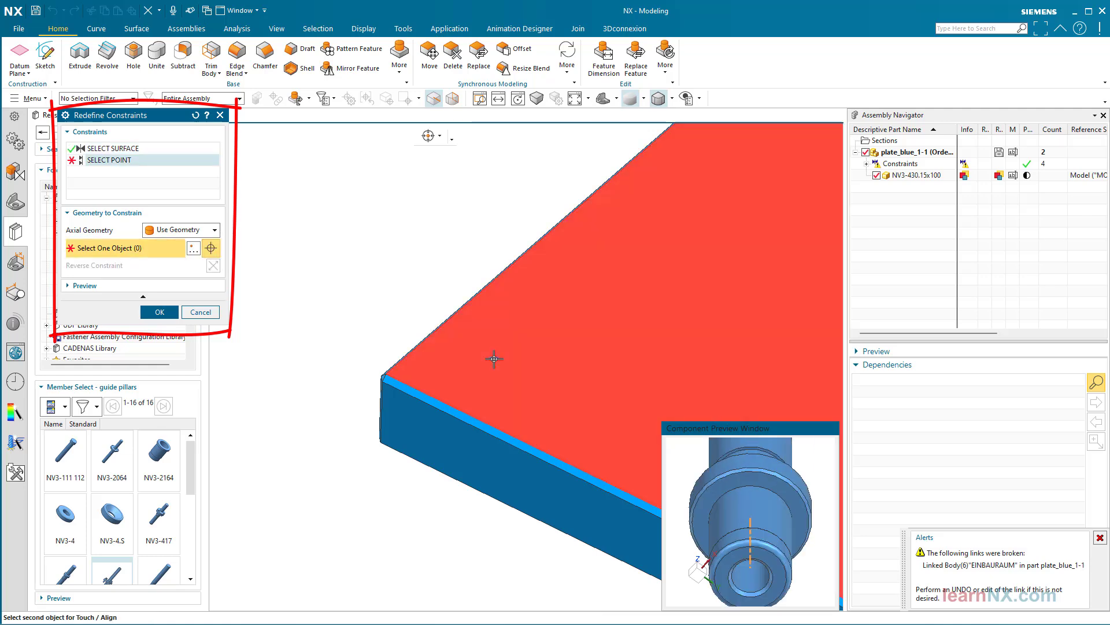
left_click(160, 312)
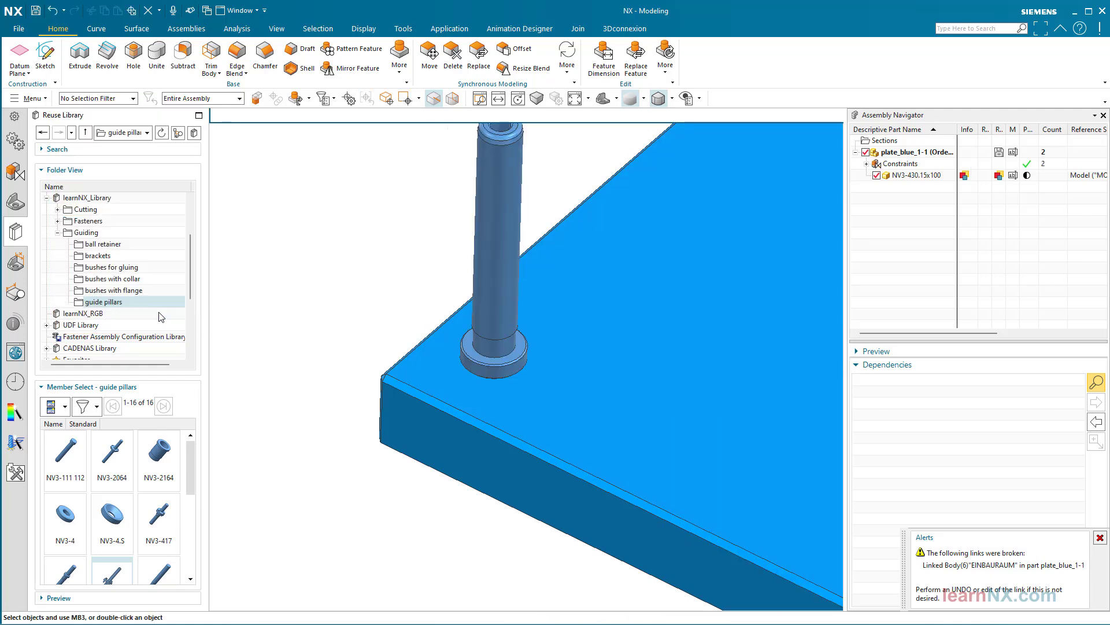
Create the pocket for the guide pillar in the blue plate, and check the hole by temporarily hiding the pillar
left_click(877, 176)
left_click(878, 175)
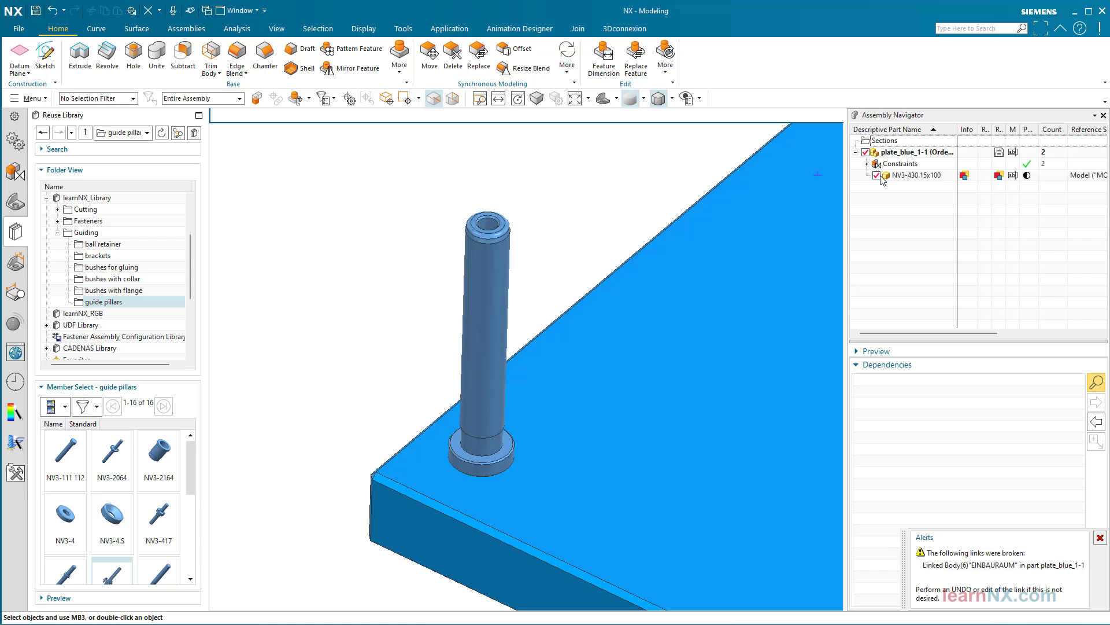
left_click(507, 248)
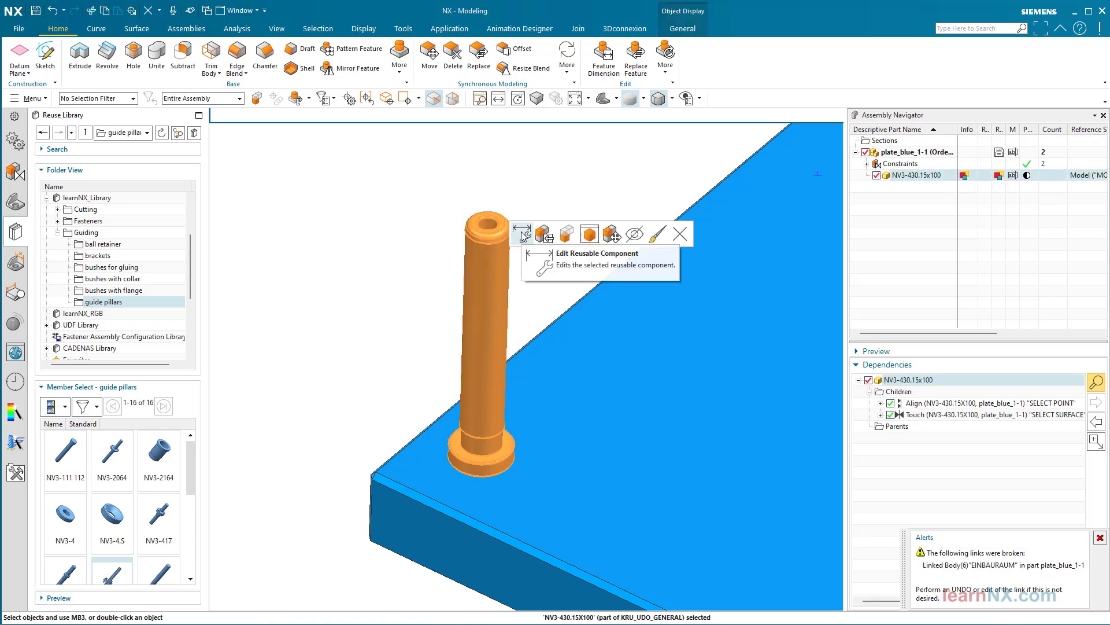
left_click(523, 234)
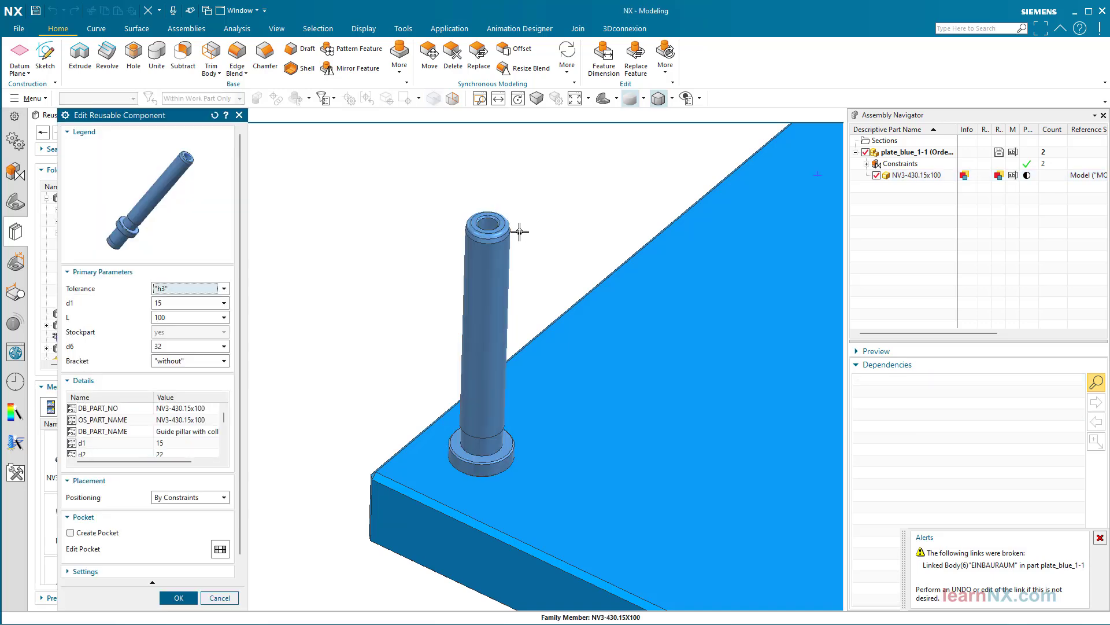
left_click(71, 533)
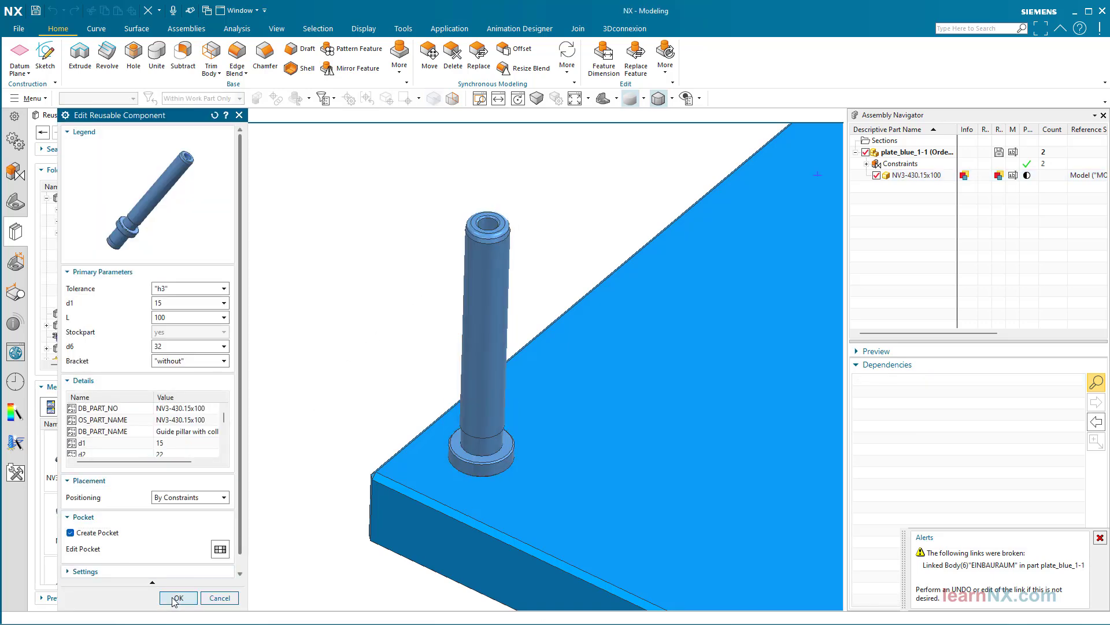
left_click(176, 598)
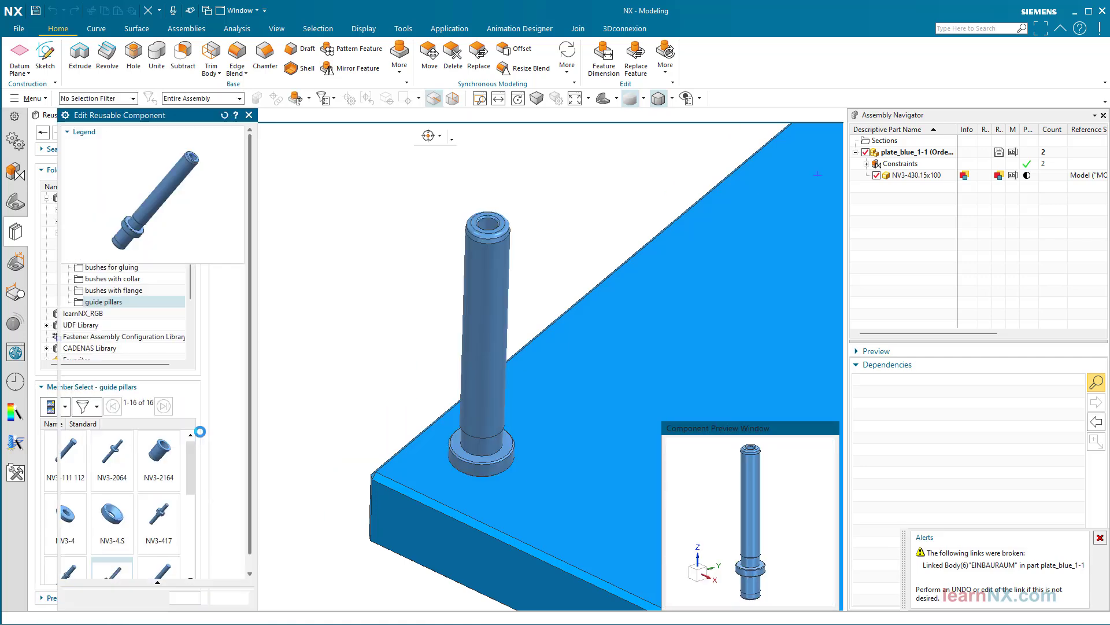
left_click(877, 174)
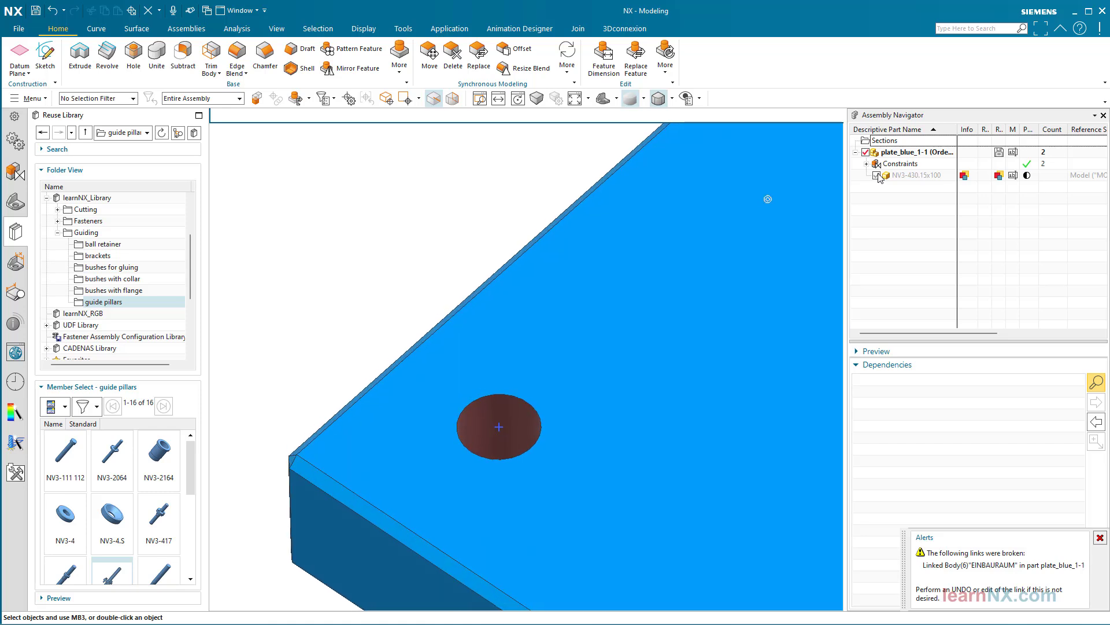
left_click(877, 174)
Set the guide pillar's Bracket parameter to "with NV3-HS9825" and check the pocket holes by temporarily hiding the pillar assembly
left_click(503, 169)
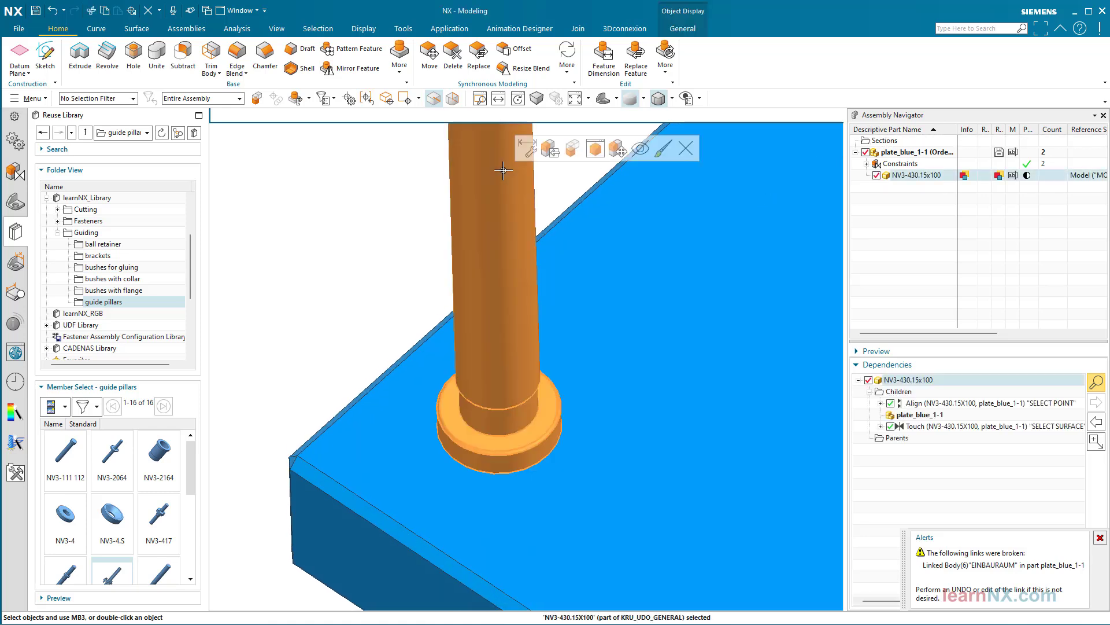
double_click(524, 148)
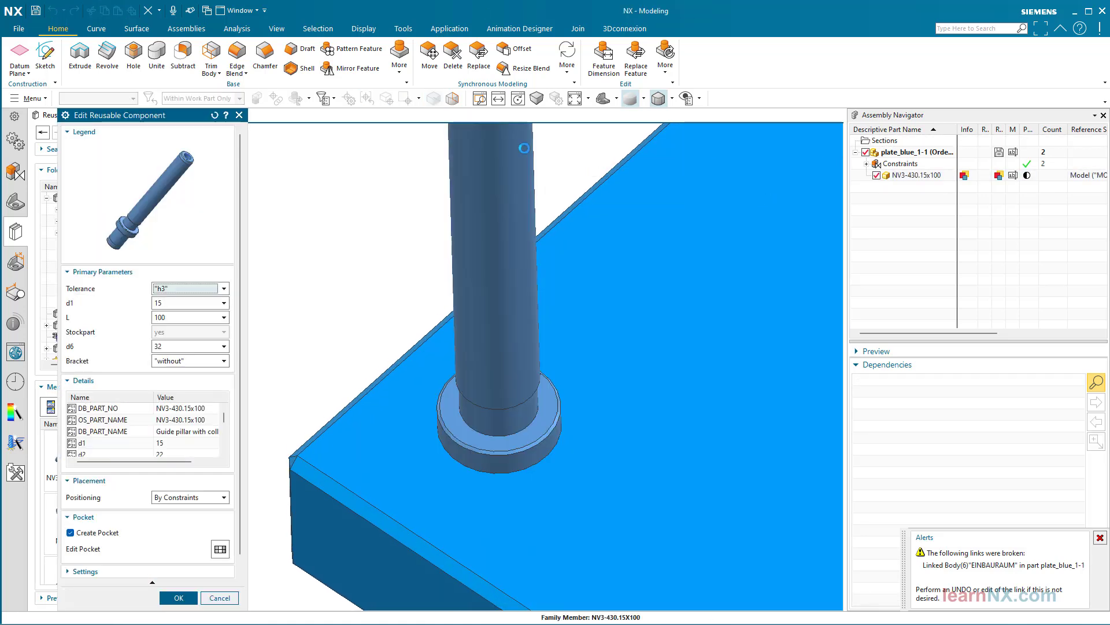
left_click(224, 360)
left_click(211, 383)
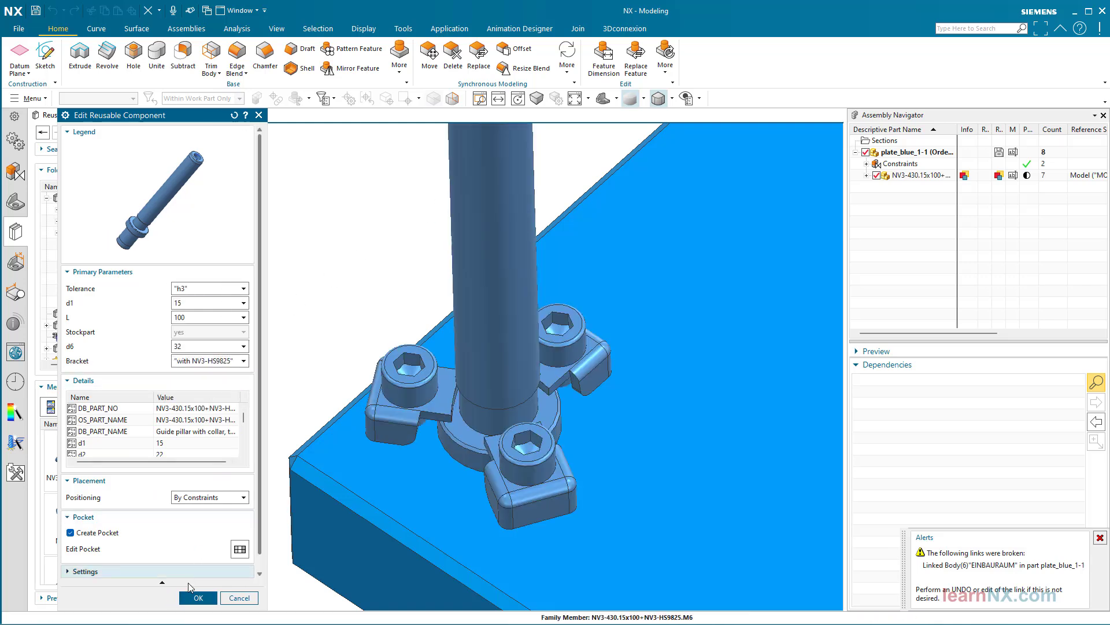
left_click(198, 597)
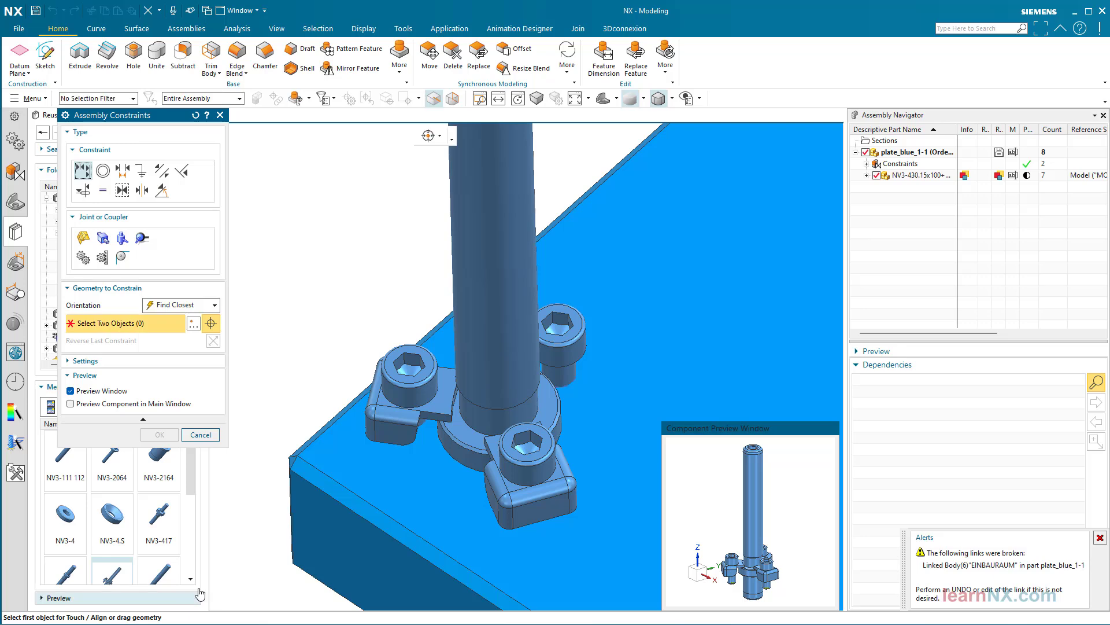
left_click(201, 434)
left_click(876, 176)
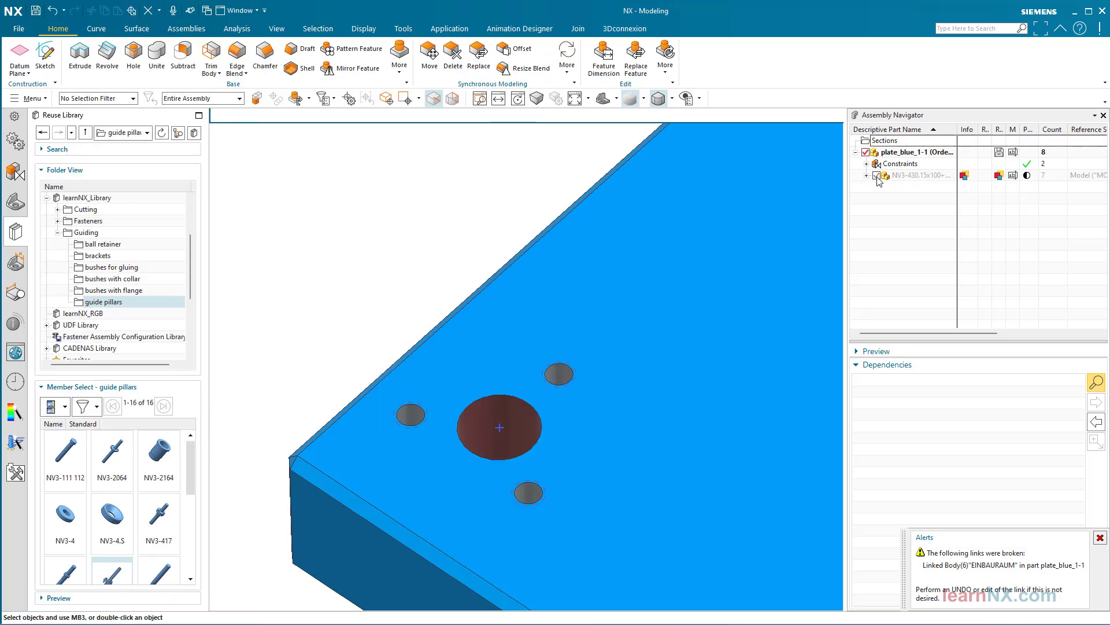
left_click(878, 176)
Set the guide pillar's Bracket parameter to "with NV3-4", keeping its existing constraints
left_click(509, 154)
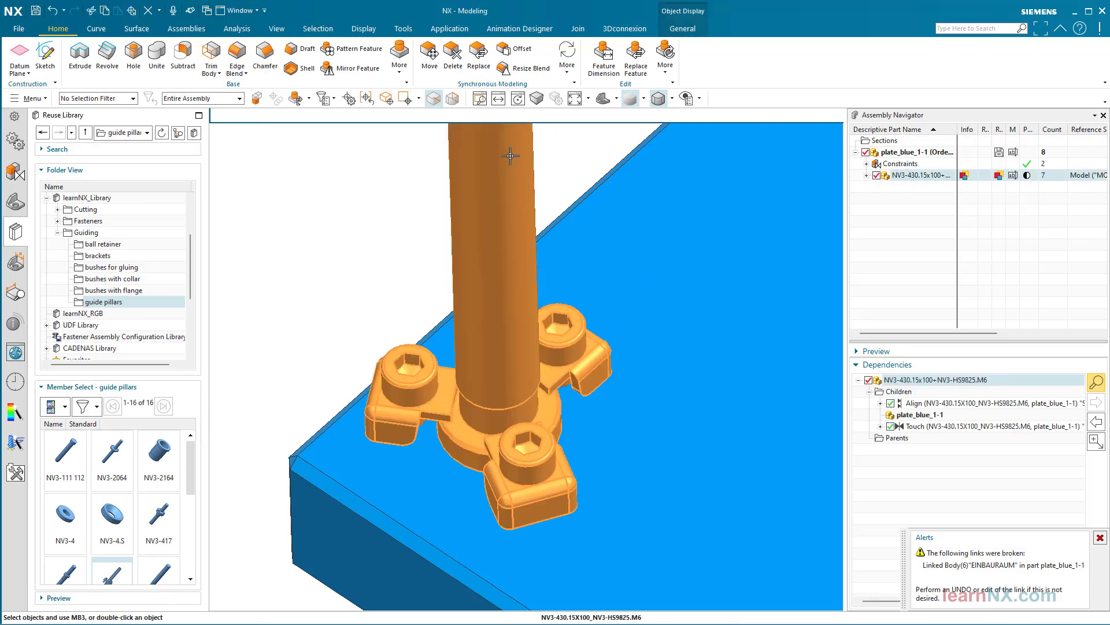
left_click(534, 139)
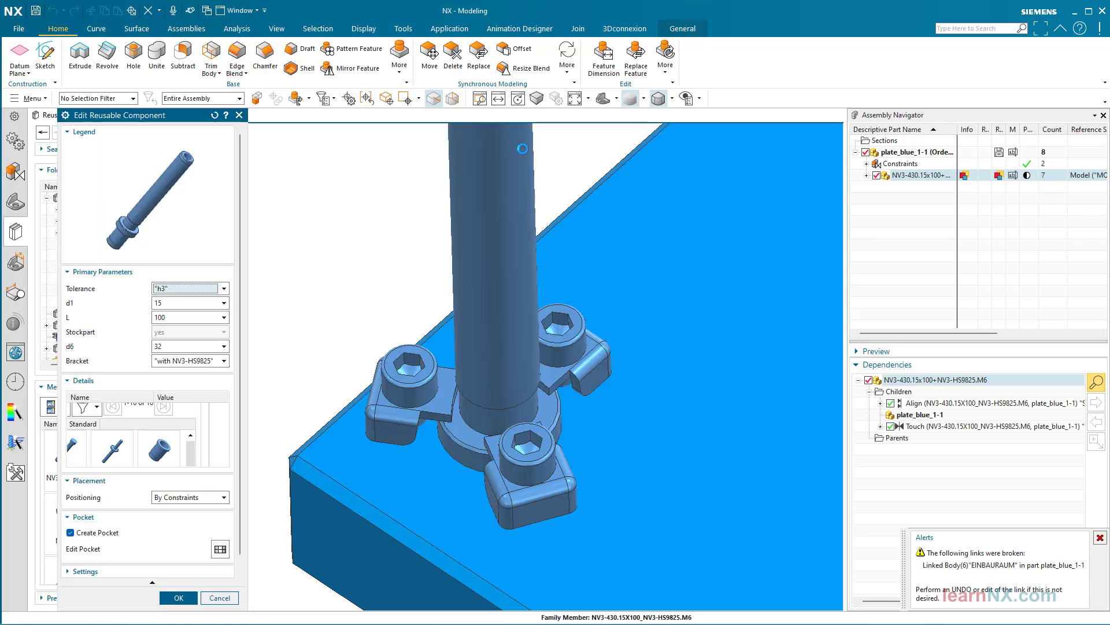
left_click(197, 361)
left_click(189, 399)
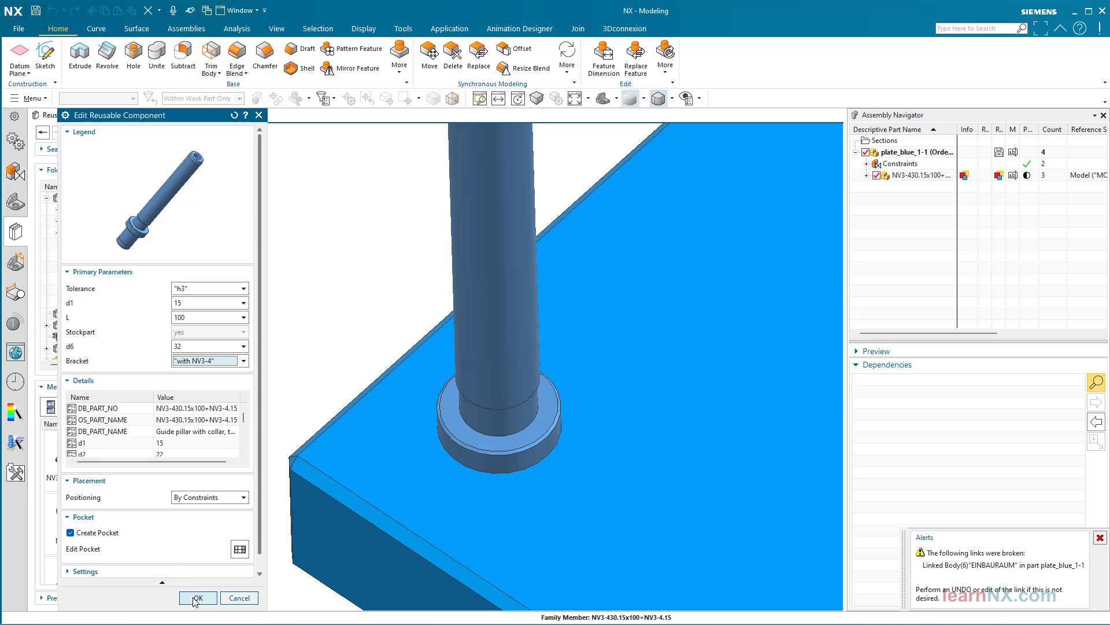
left_click(191, 598)
left_click(203, 437)
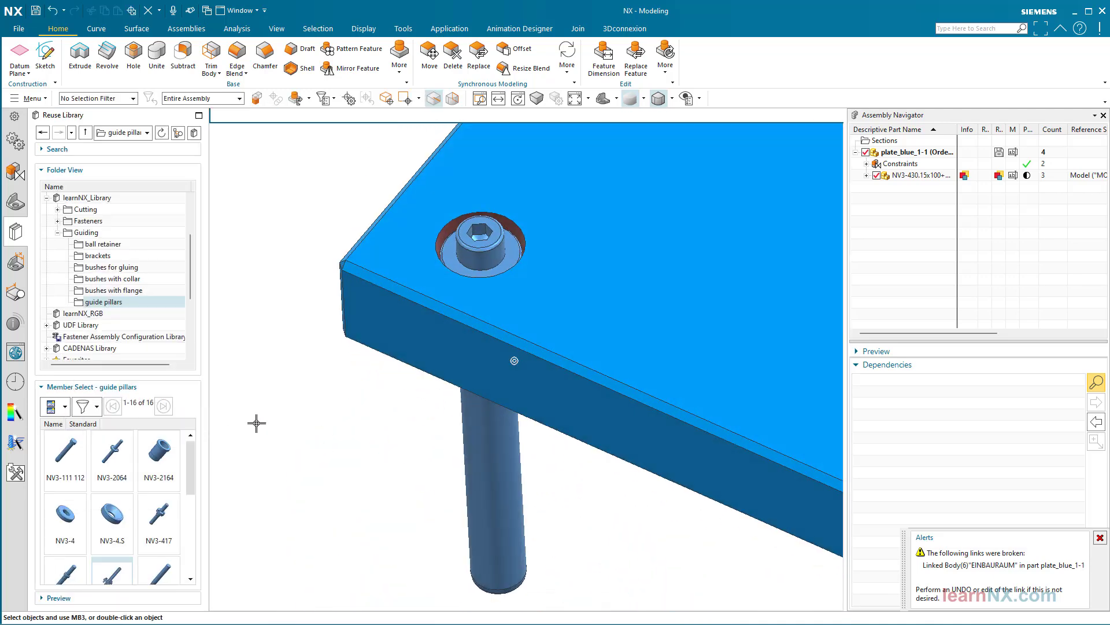
Edit the guide pillar's reusable component to use the Bracket option "with NV3-4.S", without adding constraints
left_click_drag(910, 178, 902, 176)
right_click(903, 177)
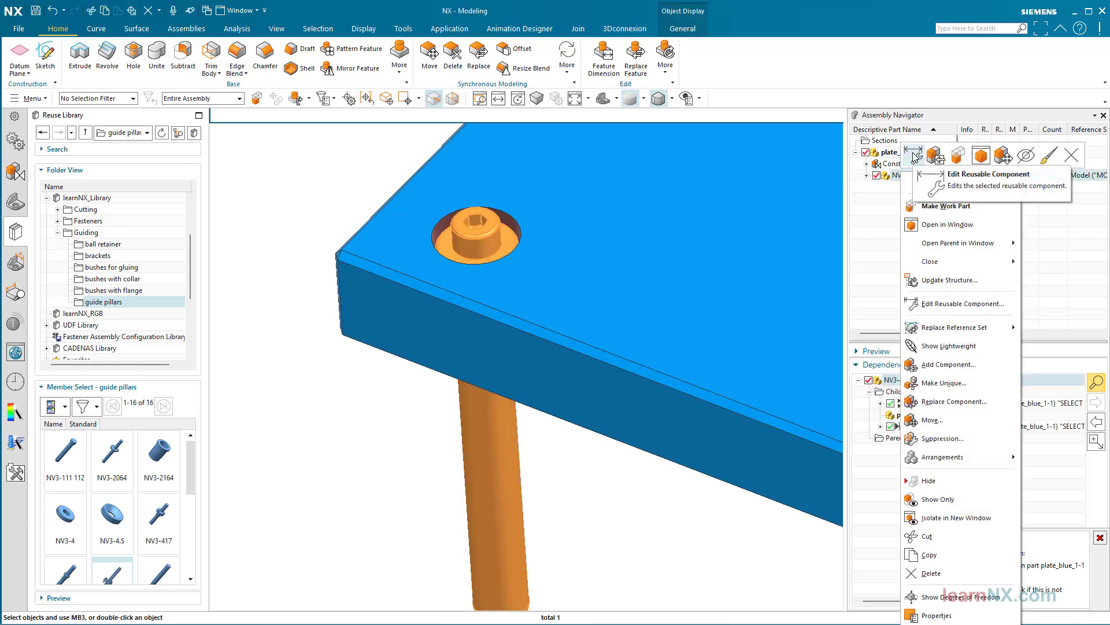
left_click(912, 152)
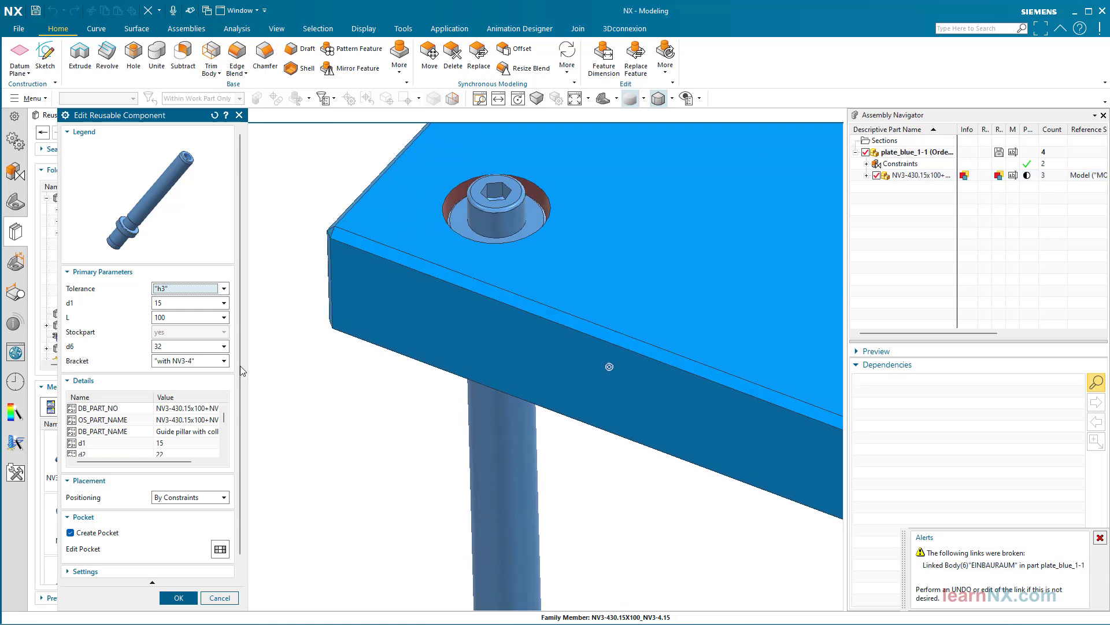
left_click(215, 362)
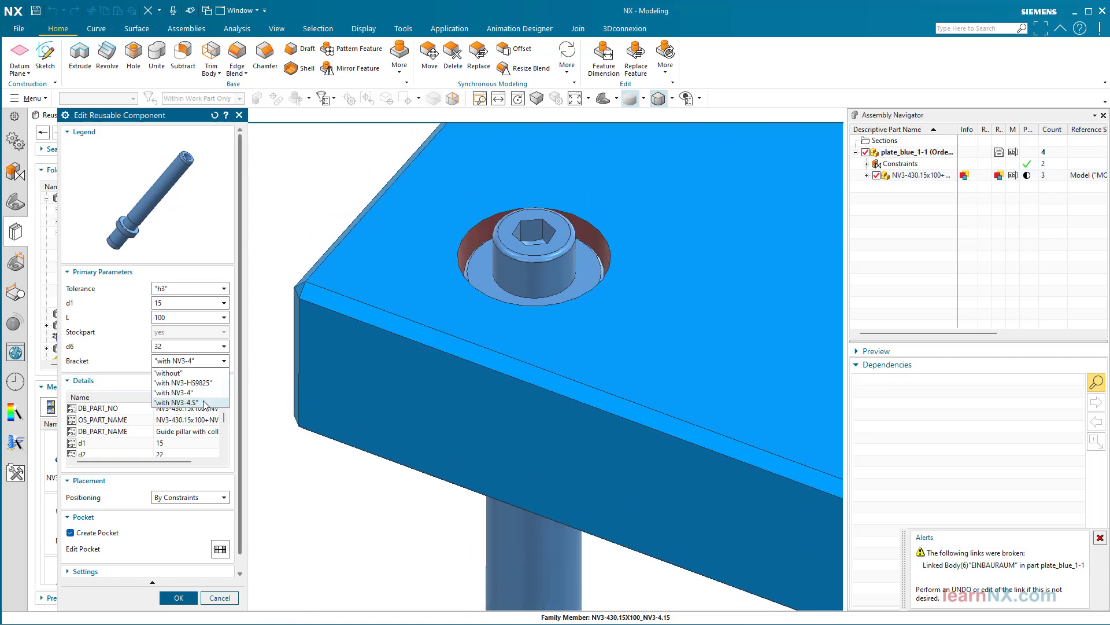
left_click(204, 404)
left_click(191, 598)
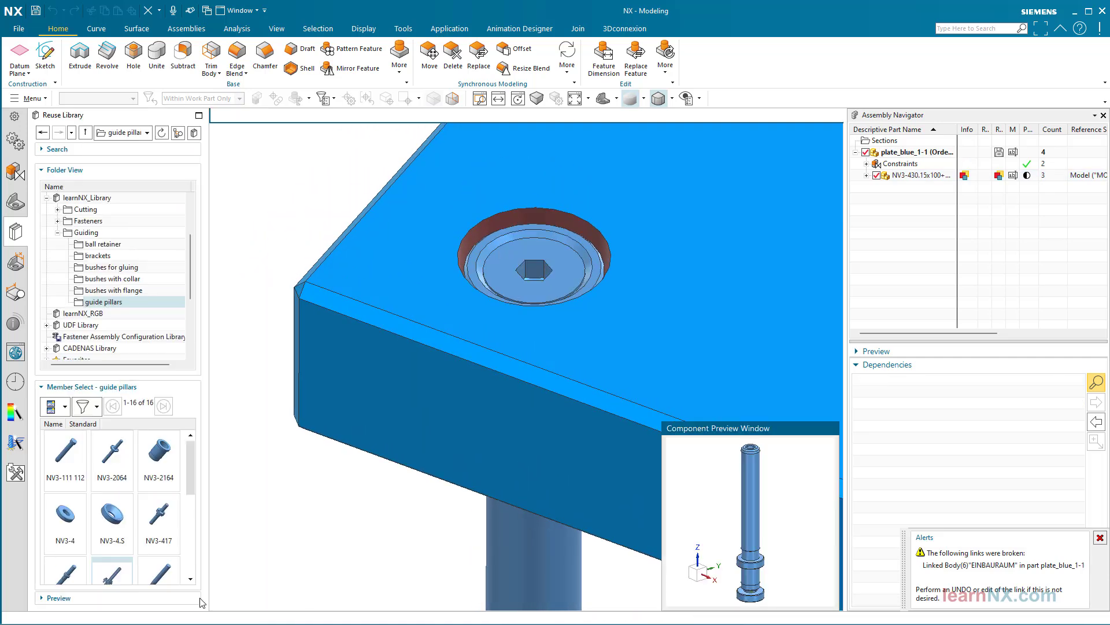
left_click(201, 434)
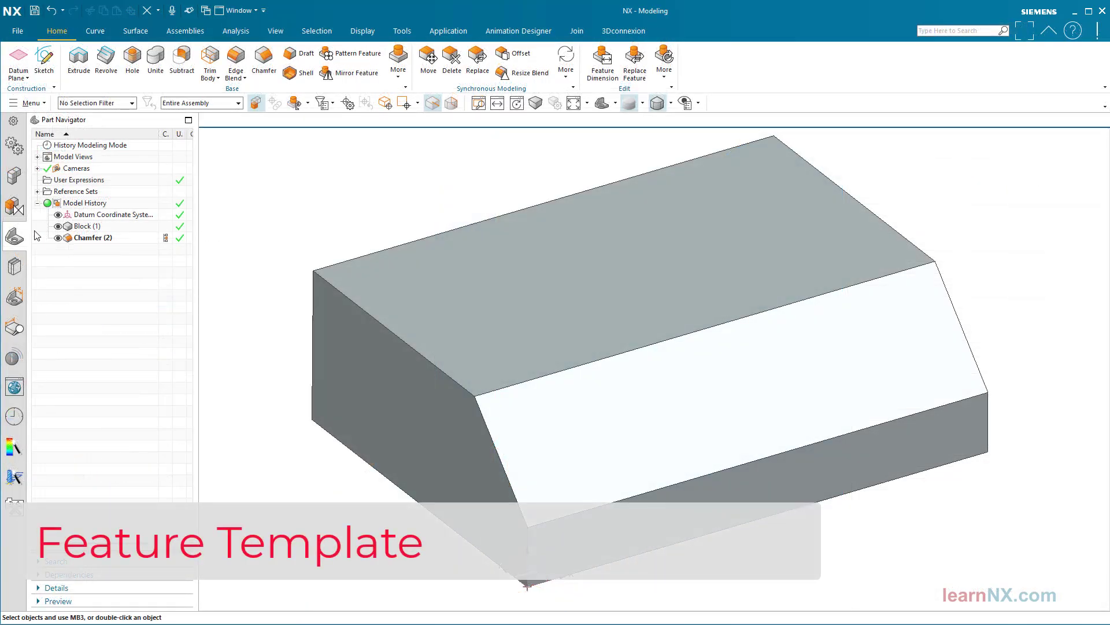
Insert the "FT Slot with threaded holes" feature template, using the chamfer's lower edge as vector and the chamfer face as planar surface
left_click(13, 267)
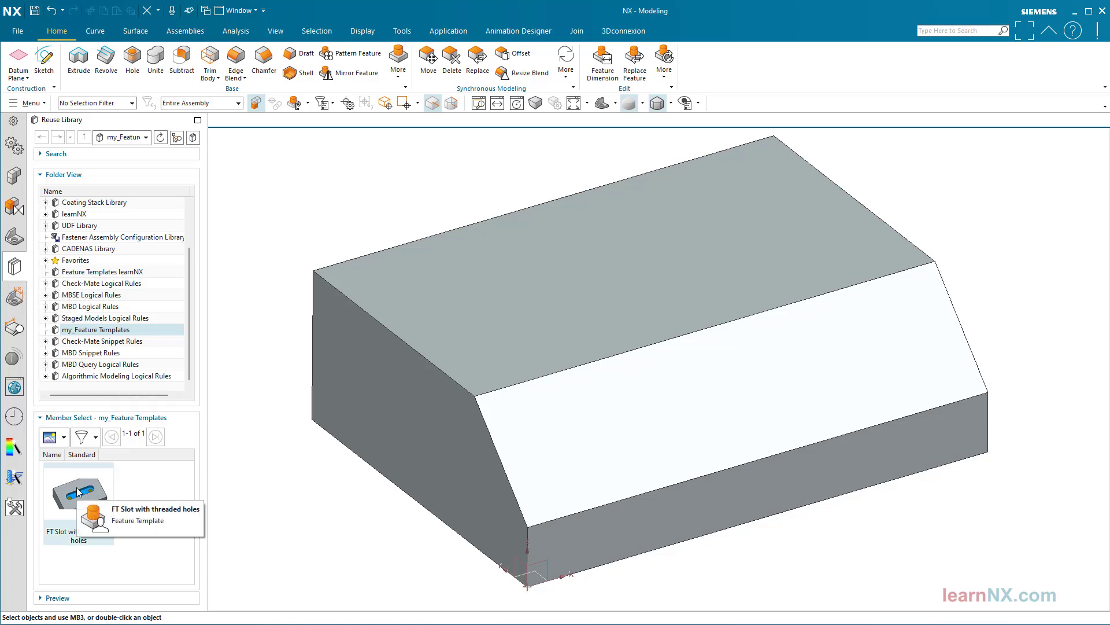
left_click_drag(79, 496, 273, 471)
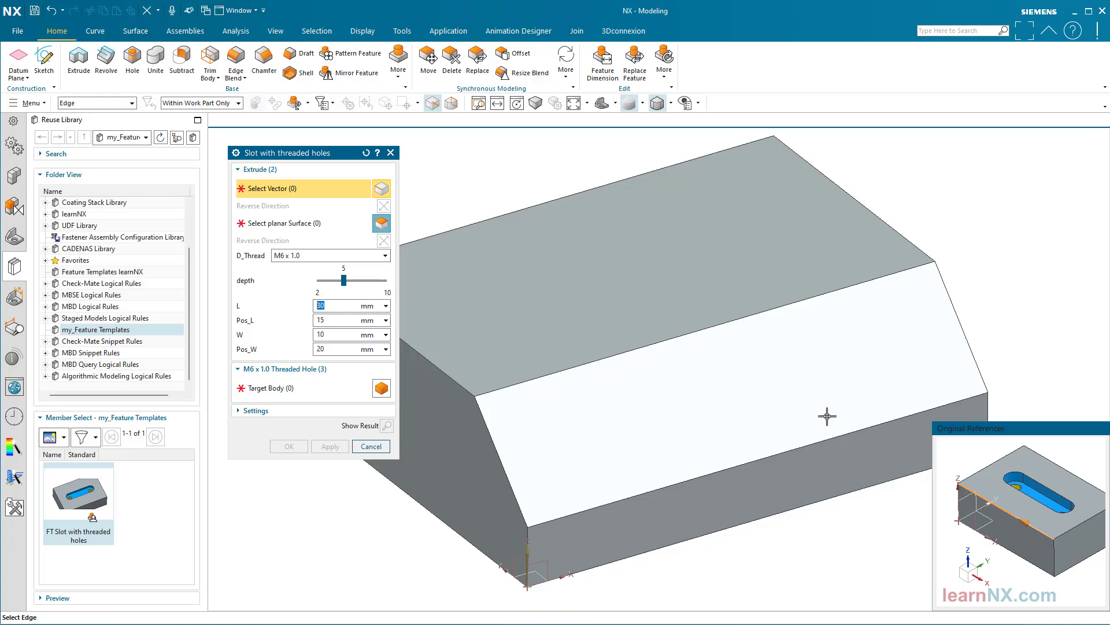
left_click(900, 417)
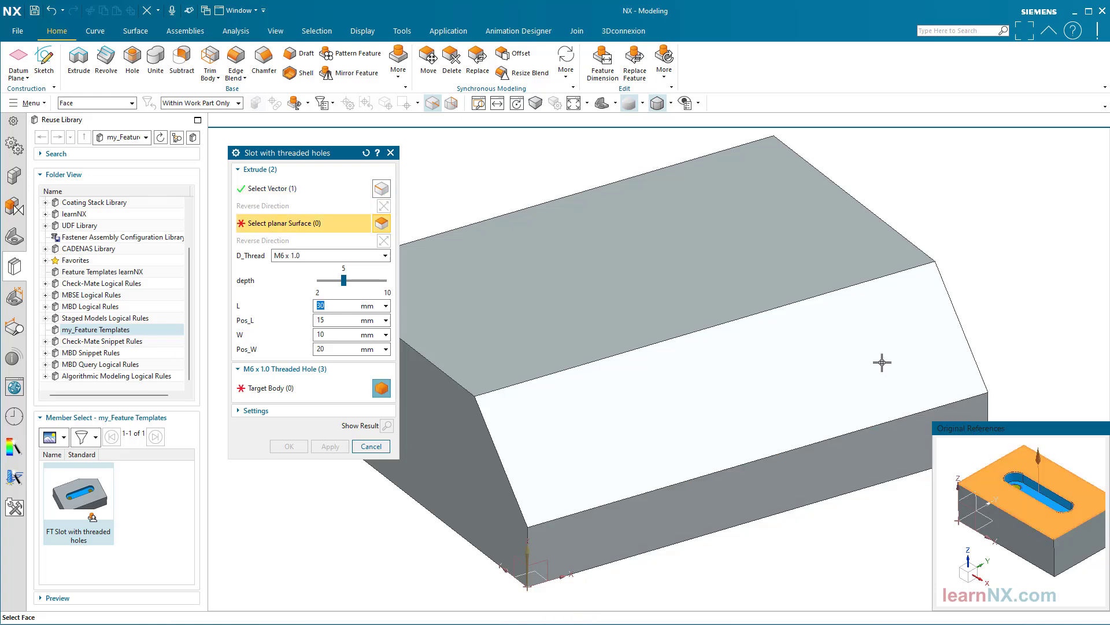
left_click(881, 362)
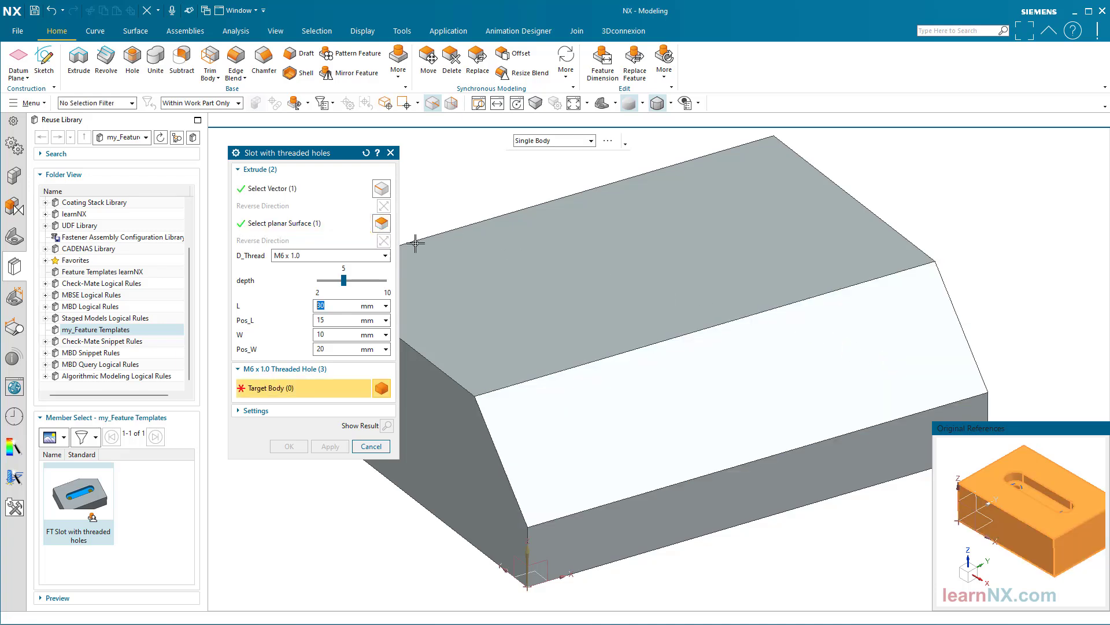
Create the slot in the block body with thread M8 x 1.25 and depth 3
left_click(385, 257)
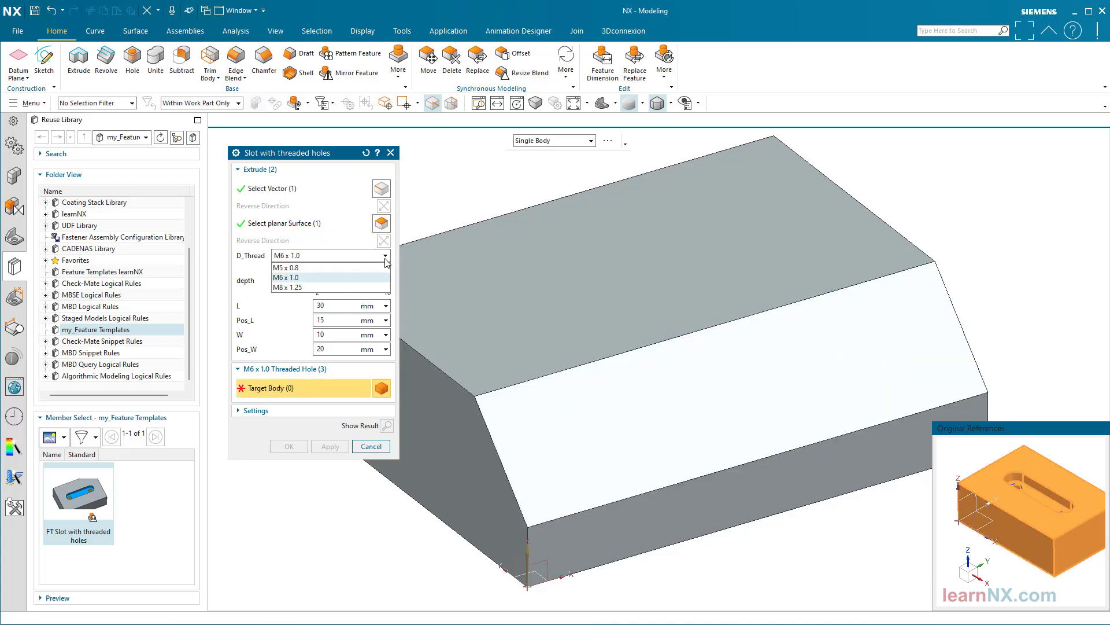
left_click(375, 287)
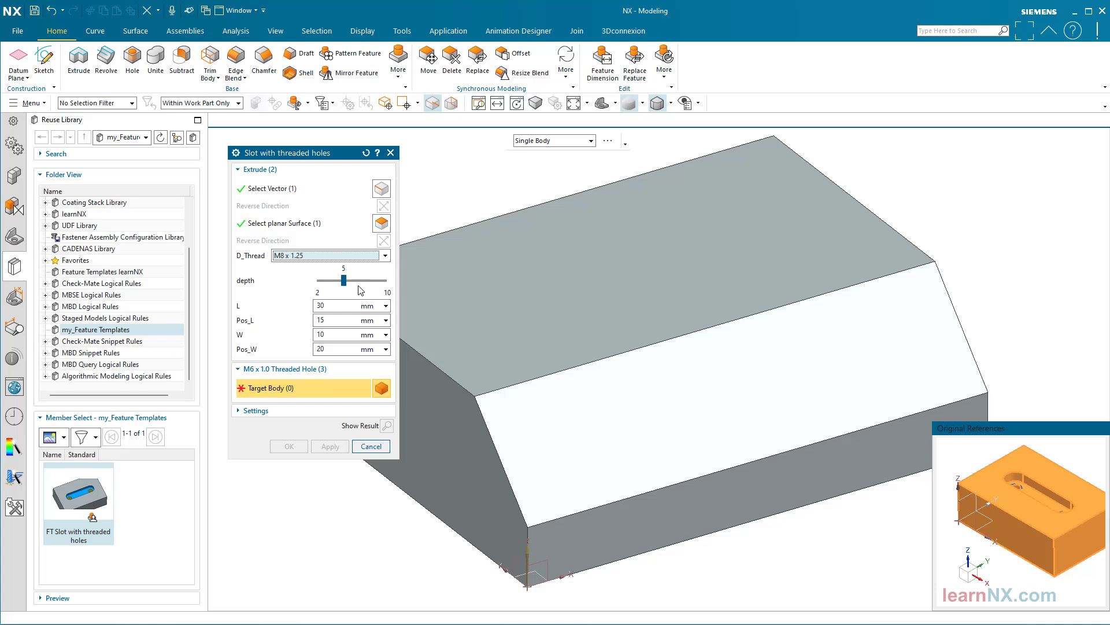
left_click_drag(343, 281, 334, 284)
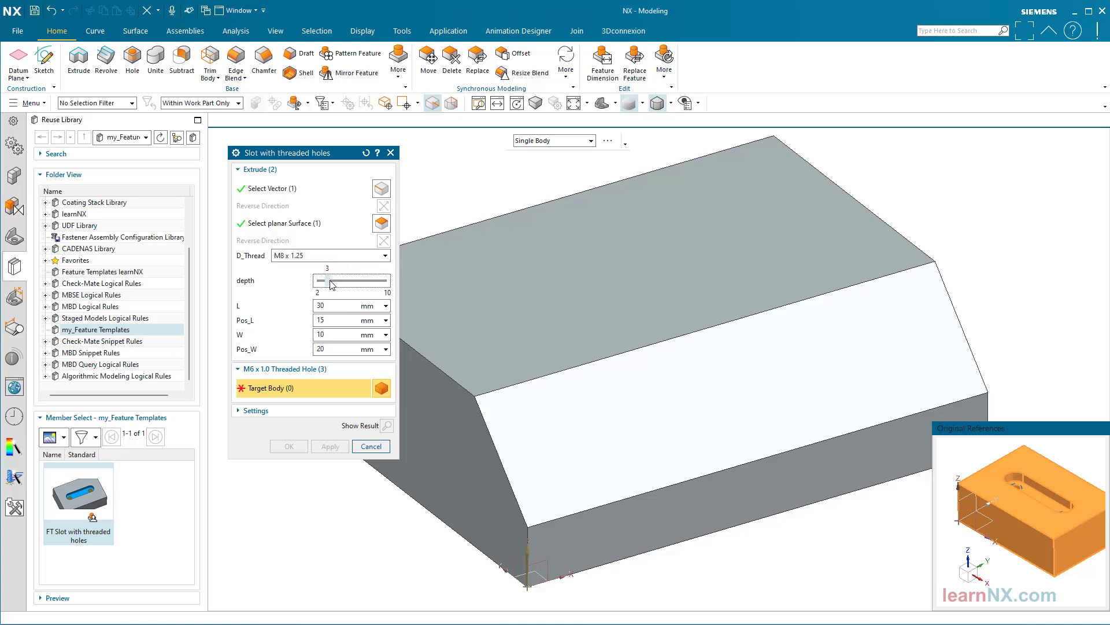
left_click(592, 402)
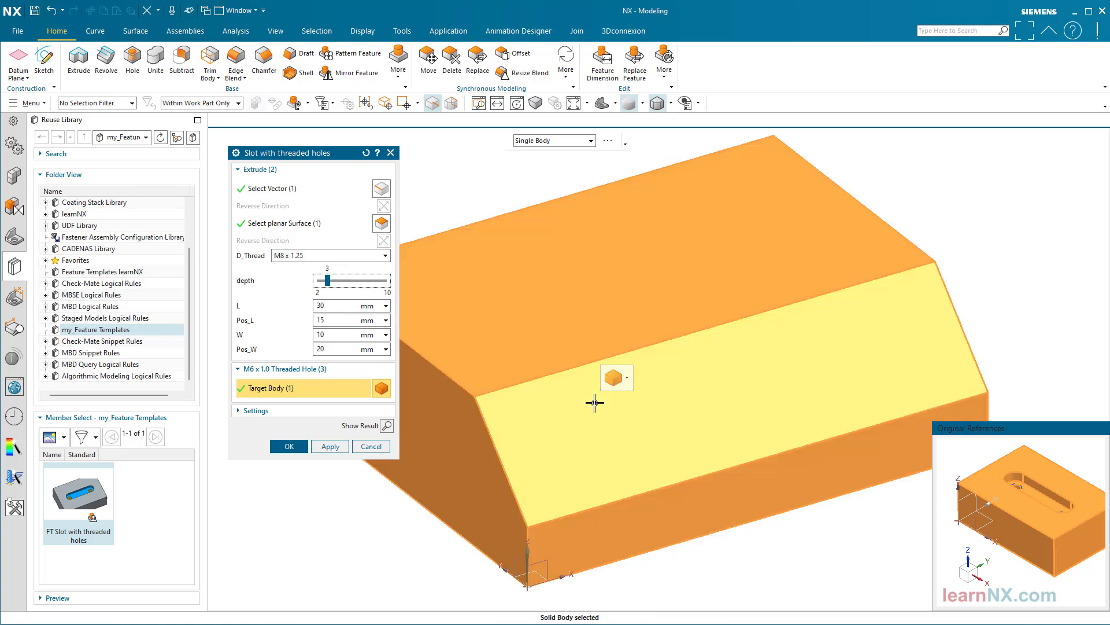
left_click(289, 446)
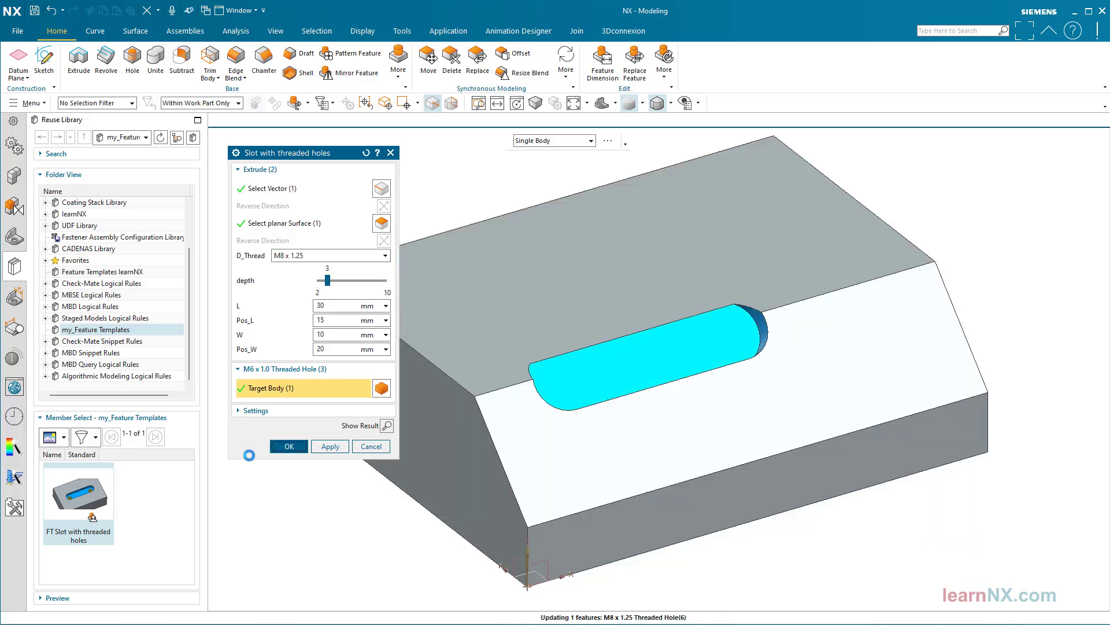
Edit the slot with threaded holes on the chamfer face, setting its Pos_W to 10 mm
double_click(599, 373)
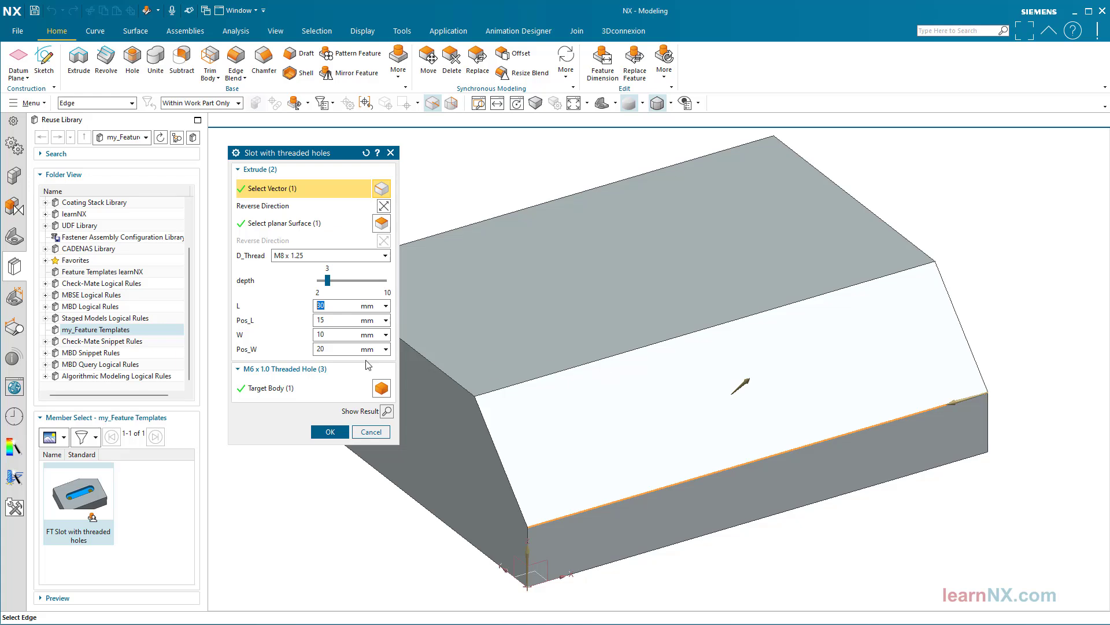
left_click(313, 348)
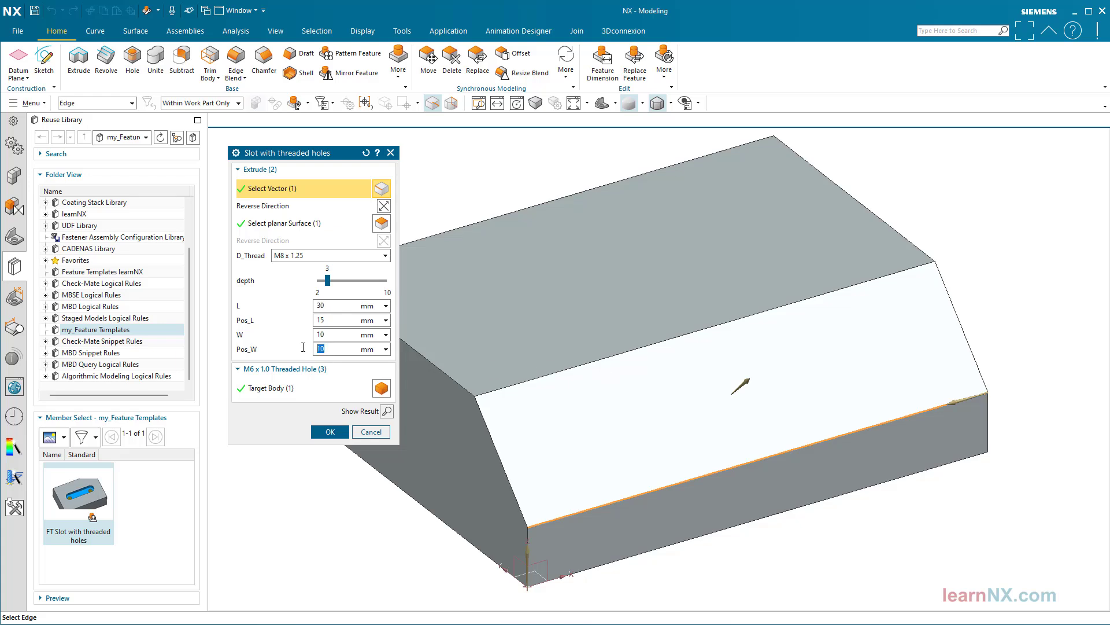
left_click(325, 431)
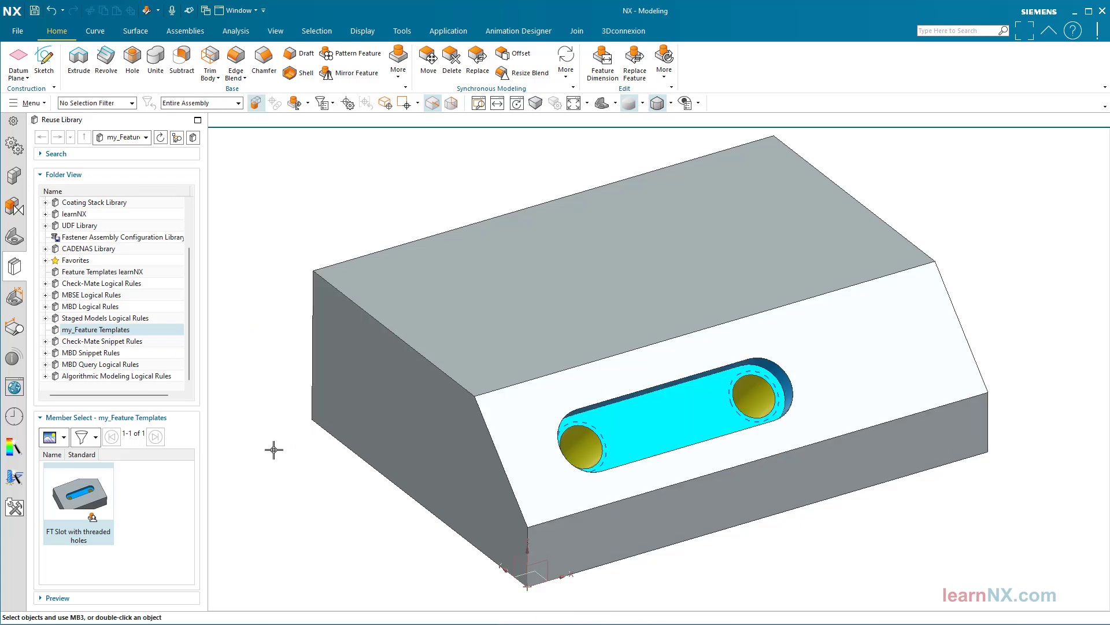
left_click(13, 236)
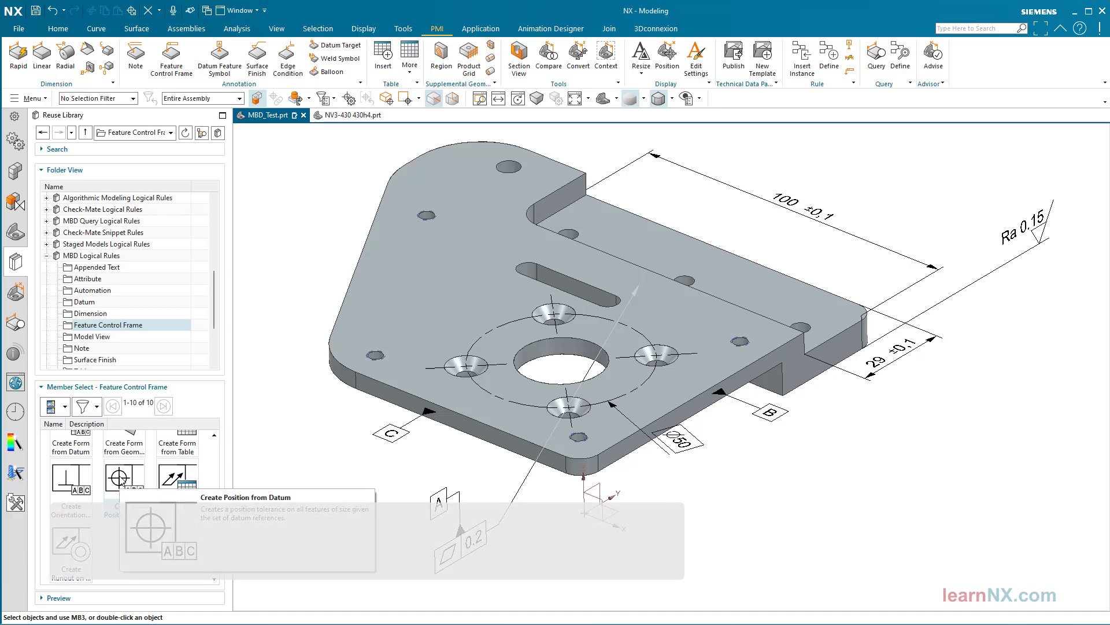
Create 0.15 position tolerances with the Create Position from Datum rule, using datums A, B and C, and open the 7X feature control frame
left_click_drag(174, 473, 290, 444)
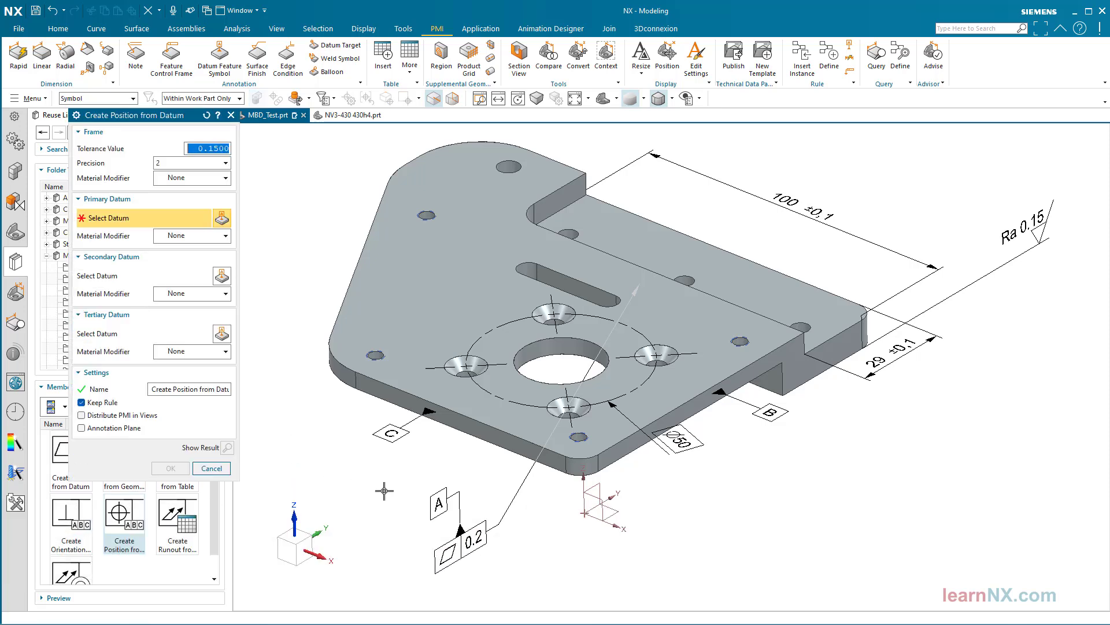
left_click(440, 499)
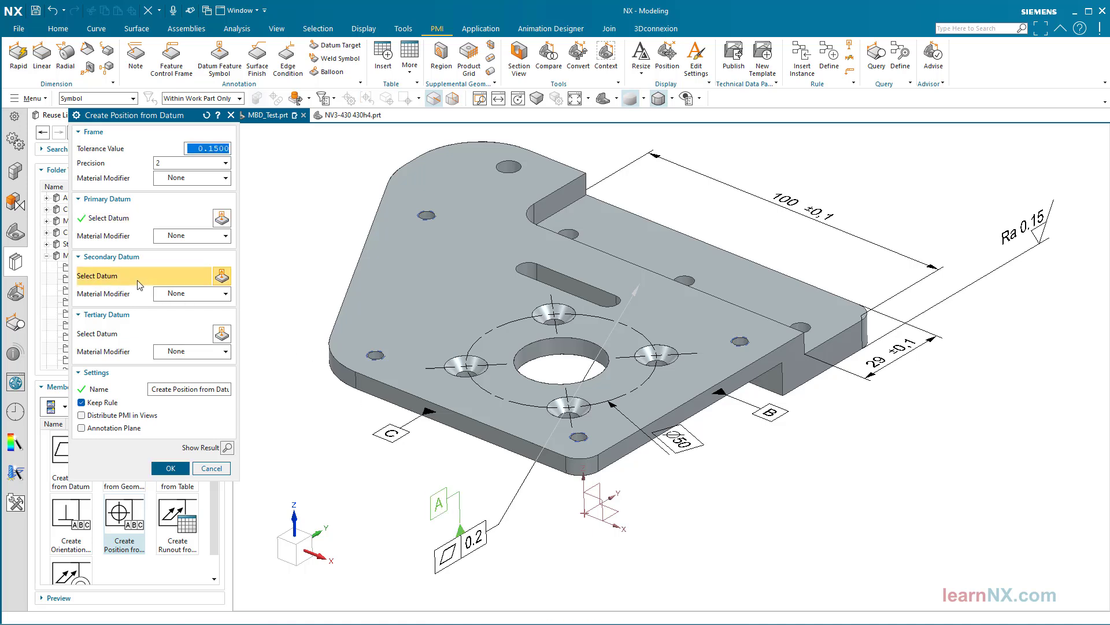
left_click(766, 409)
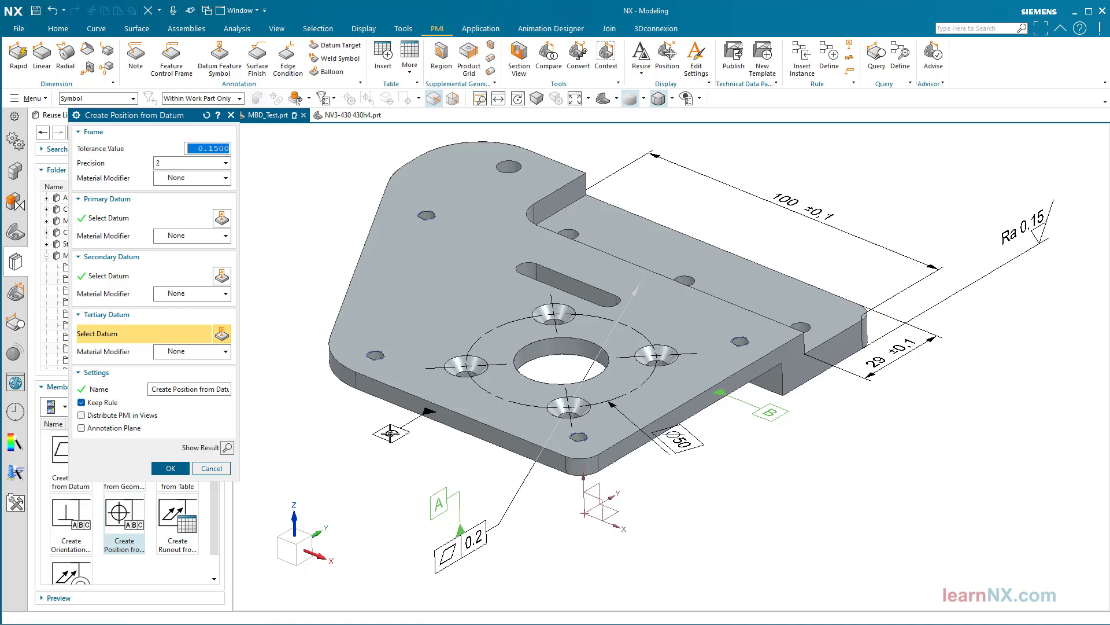
left_click(393, 434)
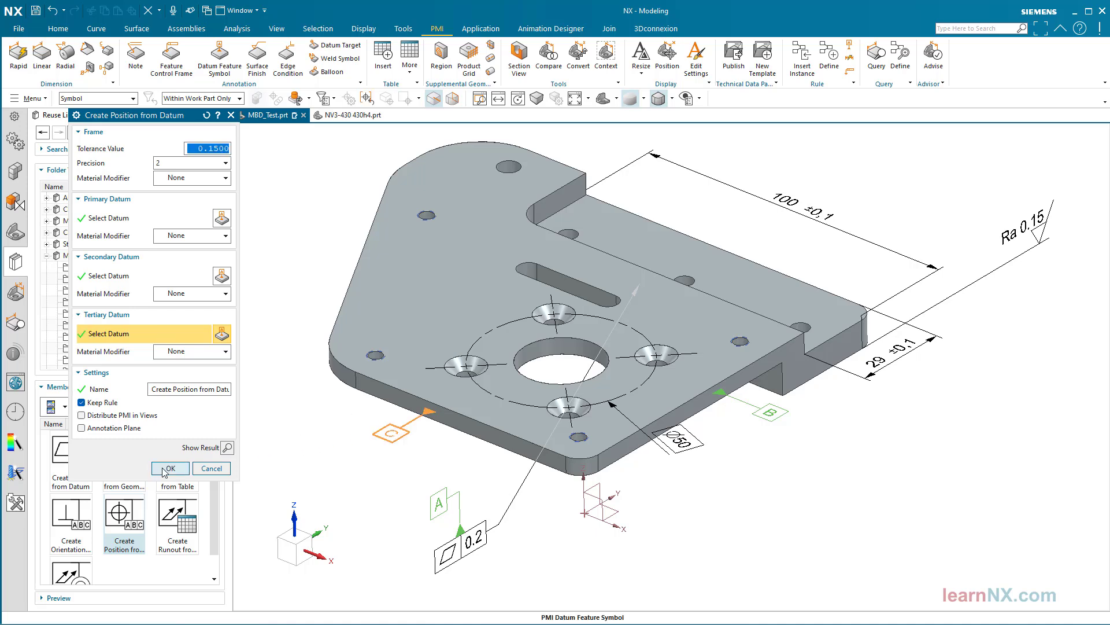
left_click(164, 470)
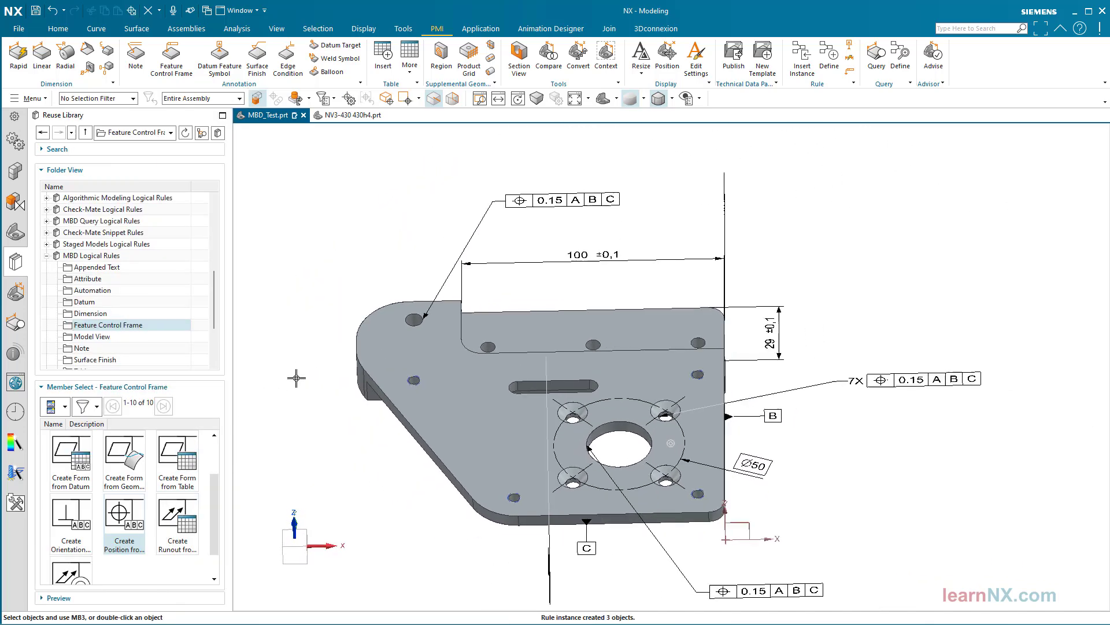
left_click(878, 377)
double_click(878, 378)
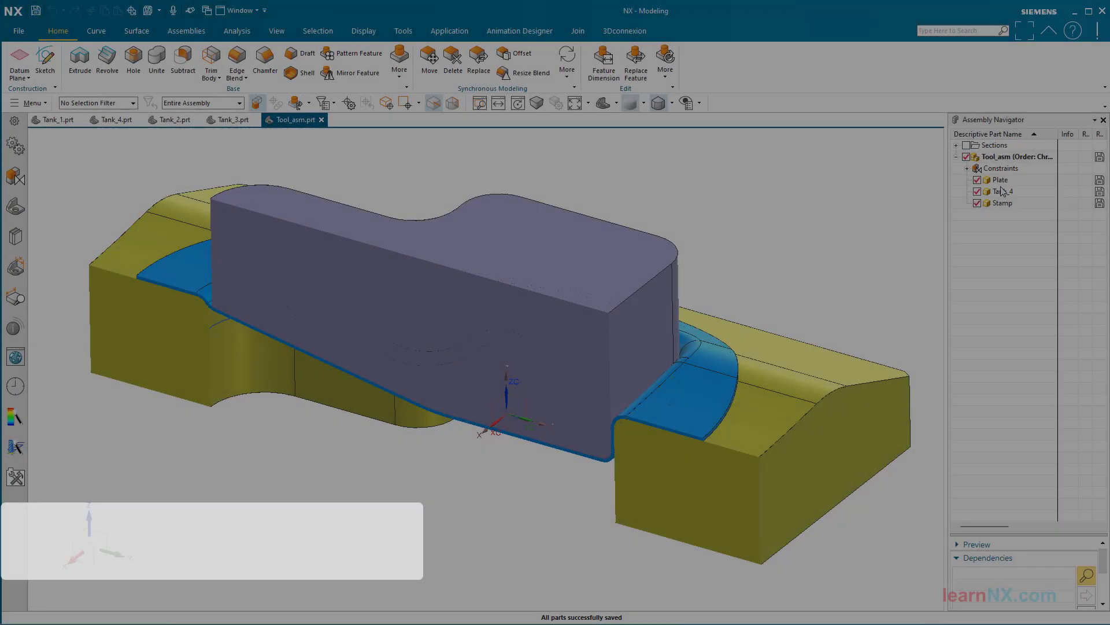
Replace the Tank_4 component in the tool assembly with Tank_3.prt
right_click(1001, 193)
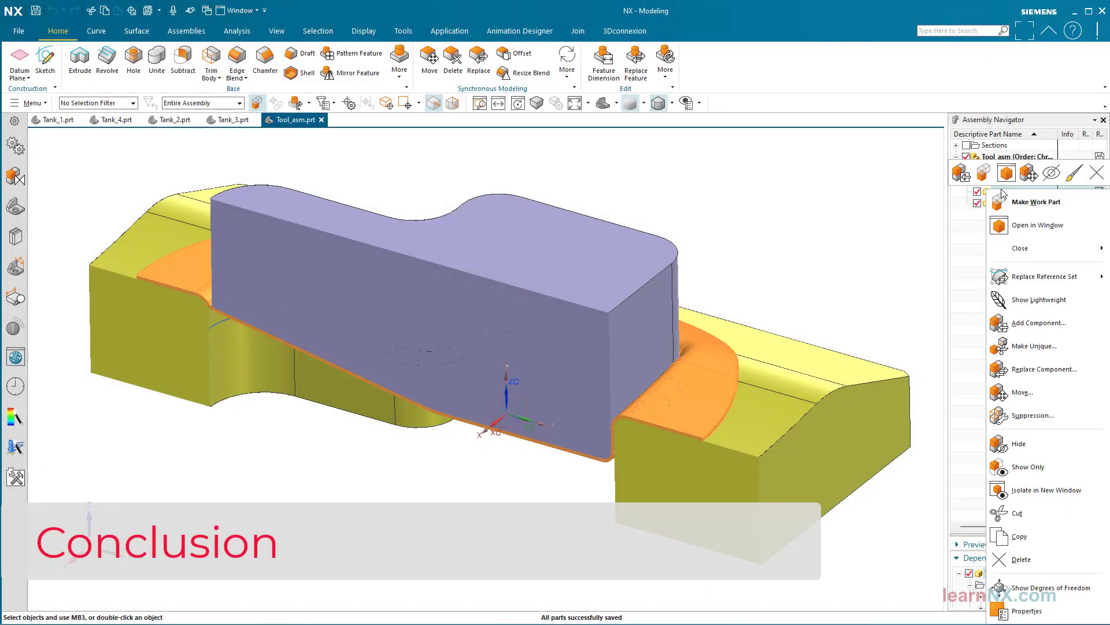
left_click(1044, 369)
left_click(413, 346)
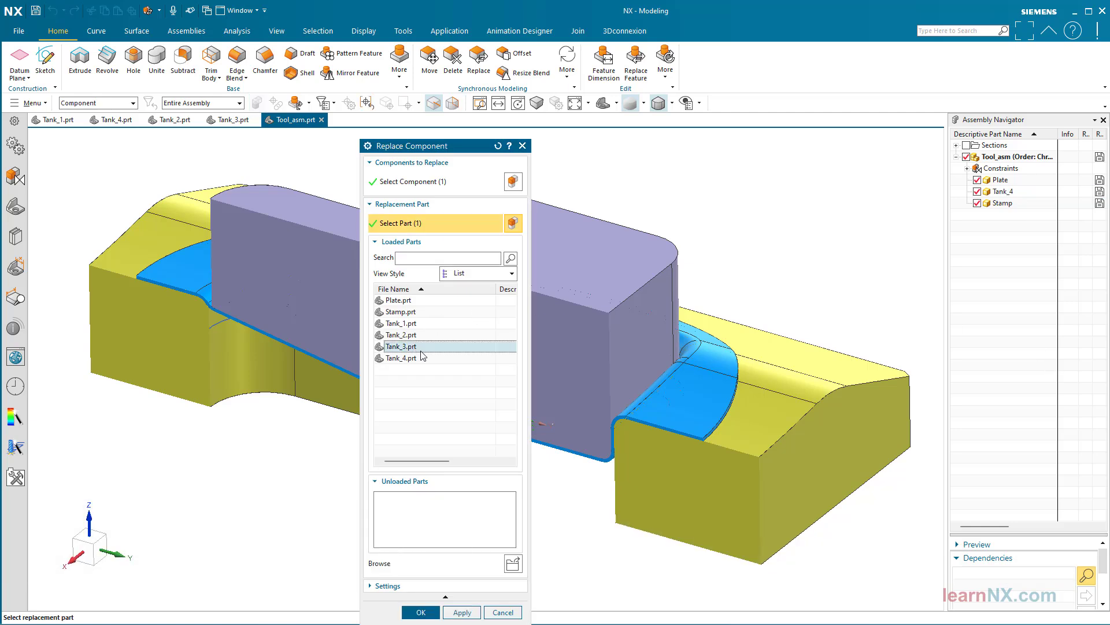
left_click(421, 611)
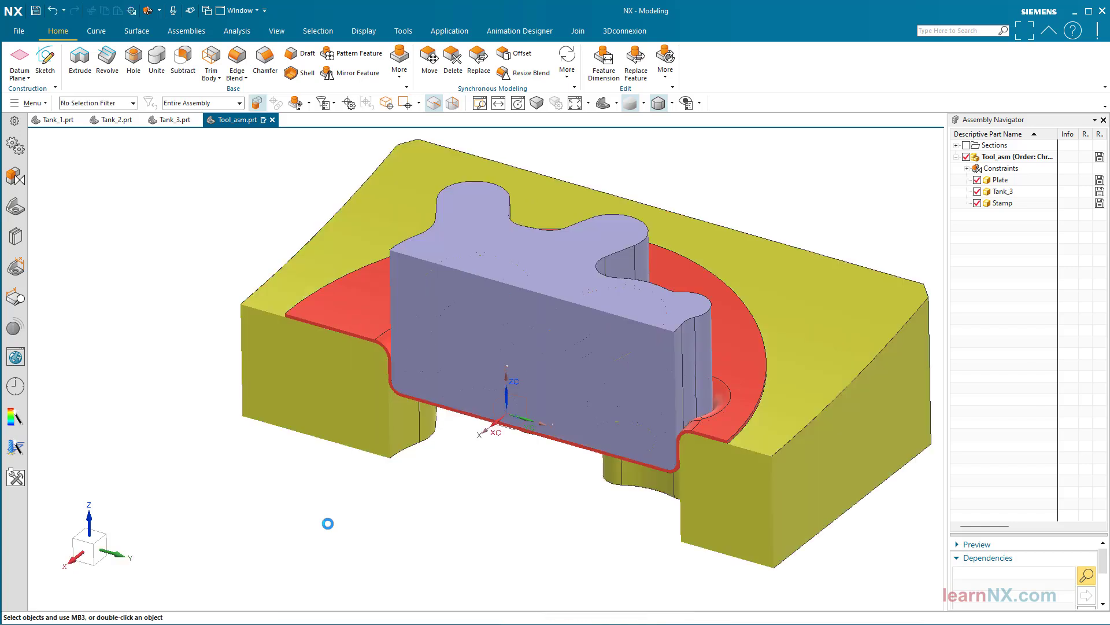
Replace the Tank_3 component in the tool assembly with Tank_2.prt
right_click(1008, 194)
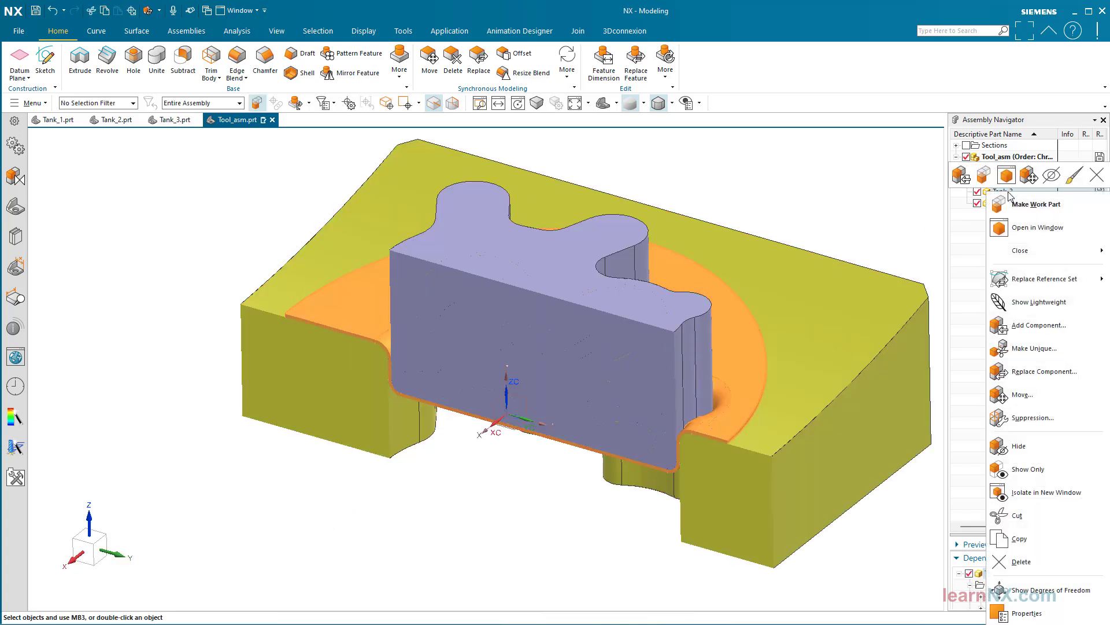
left_click(1038, 371)
left_click(405, 335)
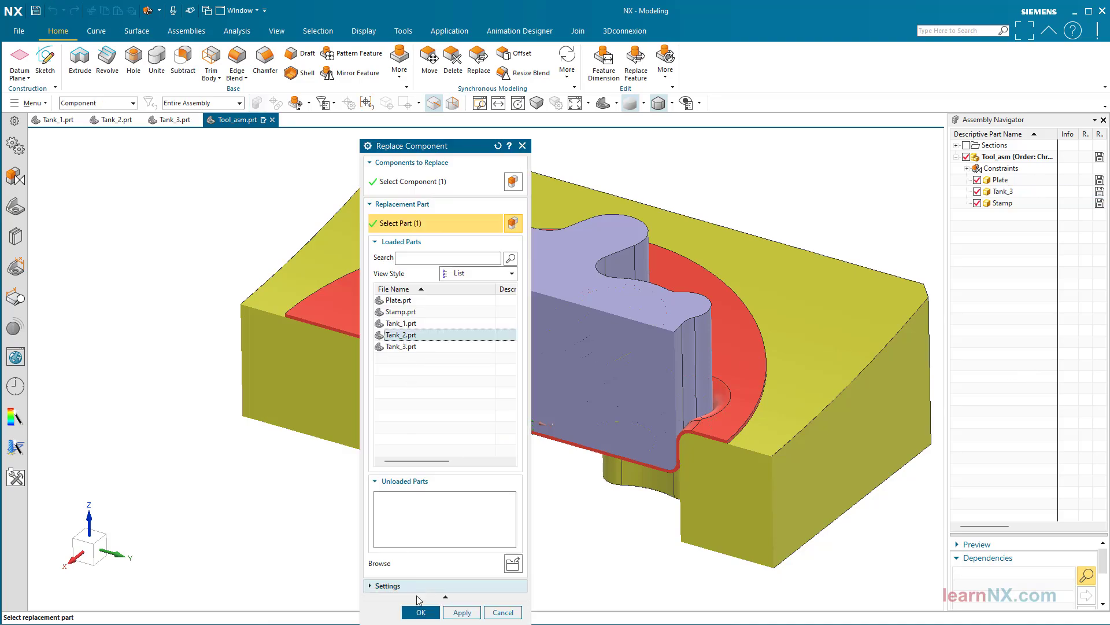